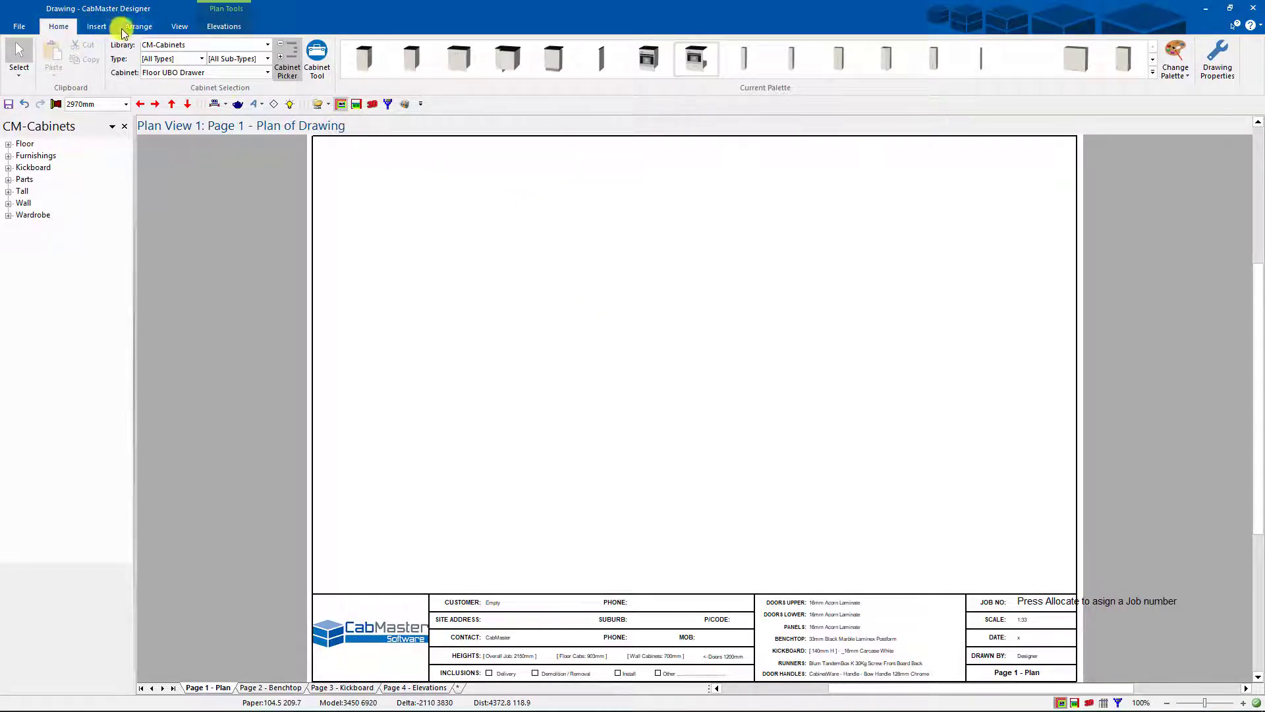
Draw an L-shaped pair of walls and check them in the 3D view.
{"action": "left_click", "coordinate": [96, 27]}
{"action": "left_click", "coordinate": [217, 56]}
{"action": "left_click", "coordinate": [419, 432]}
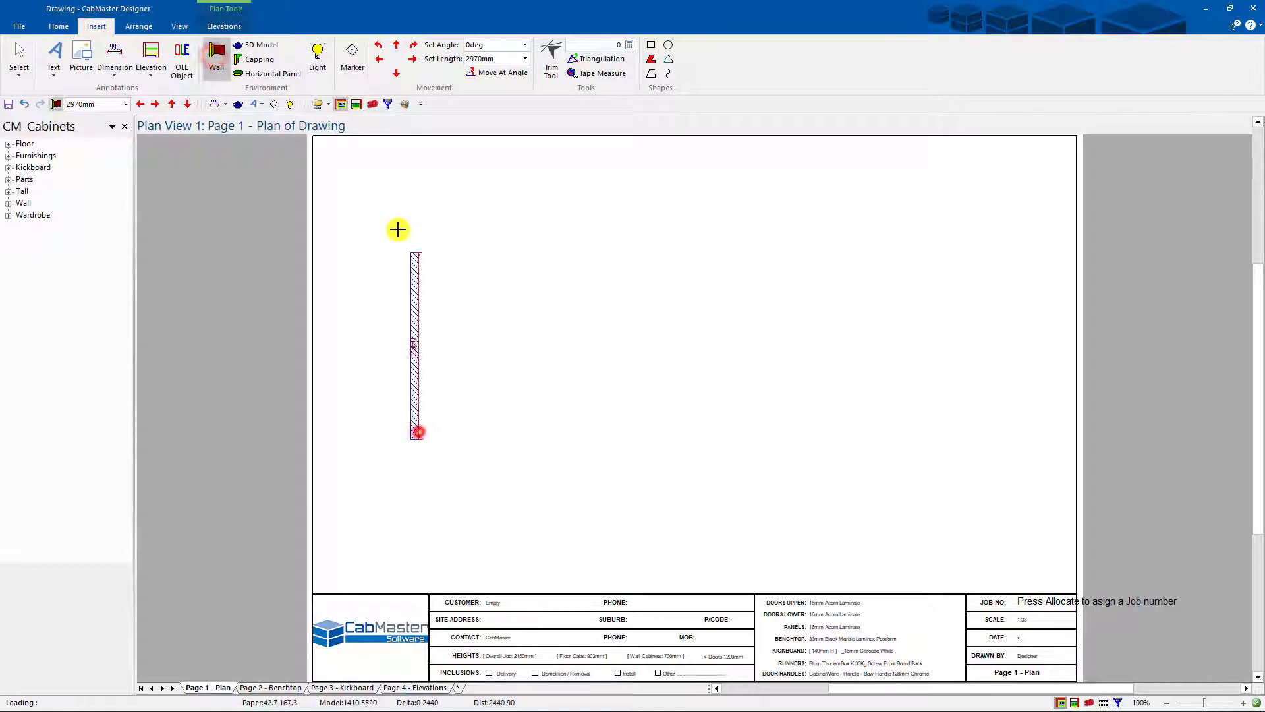
{"action": "left_click", "coordinate": [398, 229]}
{"action": "left_click", "coordinate": [734, 245]}
{"action": "left_click", "coordinate": [1090, 703]}
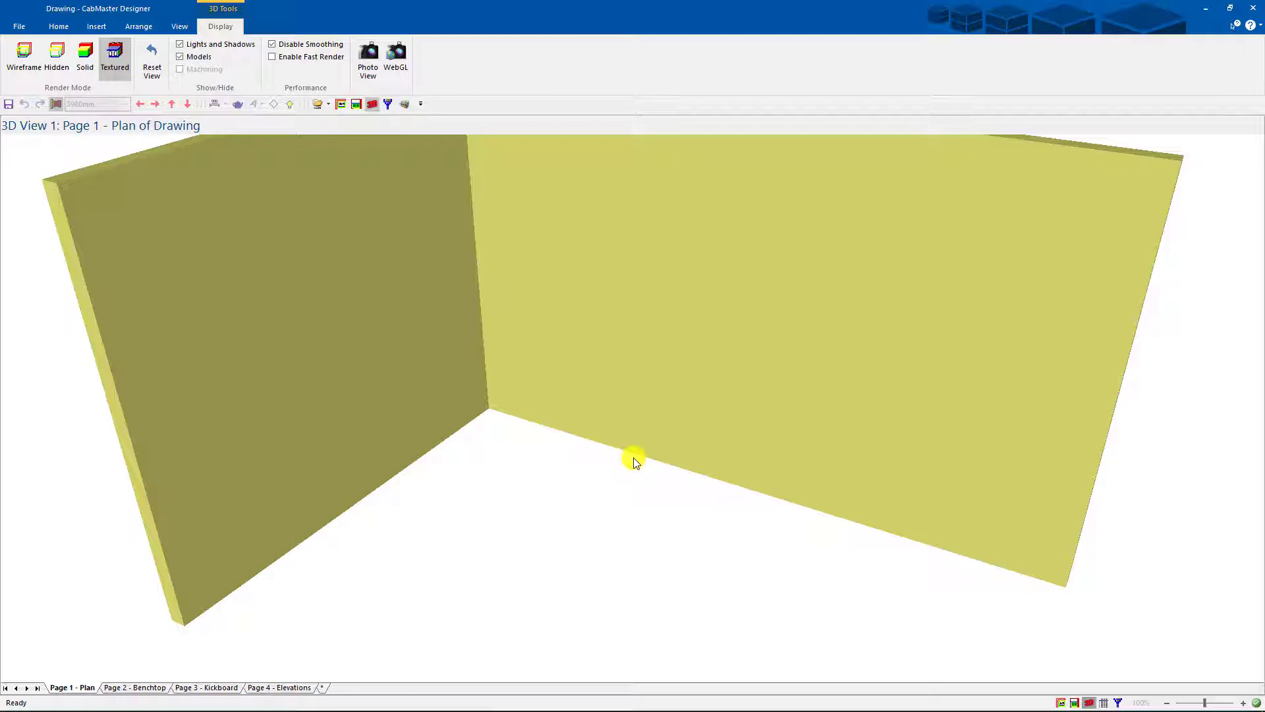
{"action": "left_click", "coordinate": [1060, 703]}
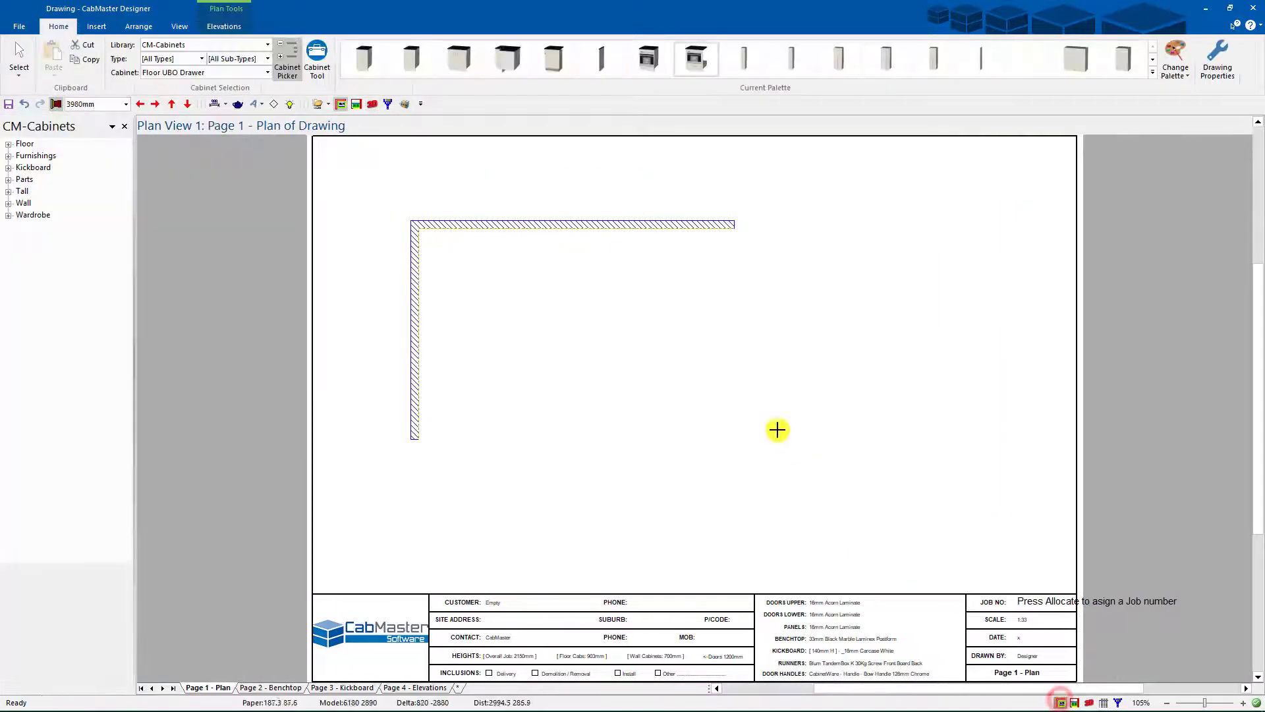
Review the walls' Format Walls texture settings, then select both walls.
{"action": "left_click", "coordinate": [512, 224]}
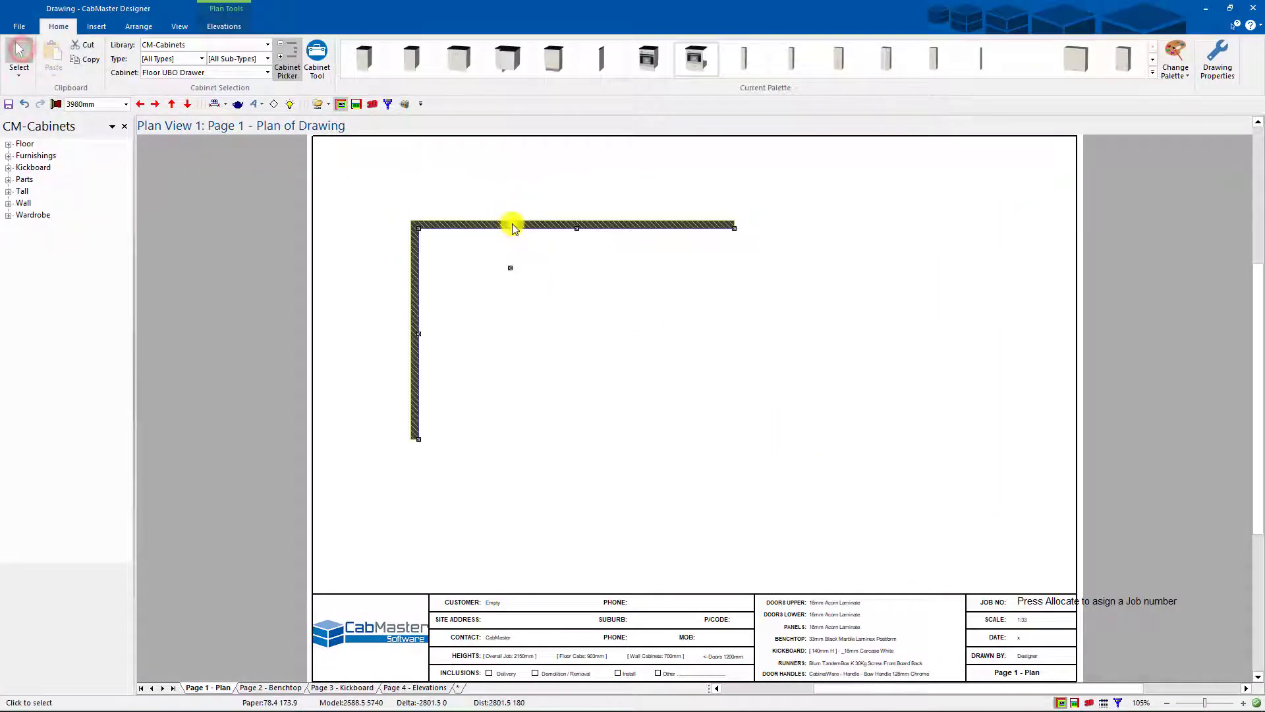
{"action": "right_click", "coordinate": [513, 226]}
{"action": "left_click", "coordinate": [562, 615]}
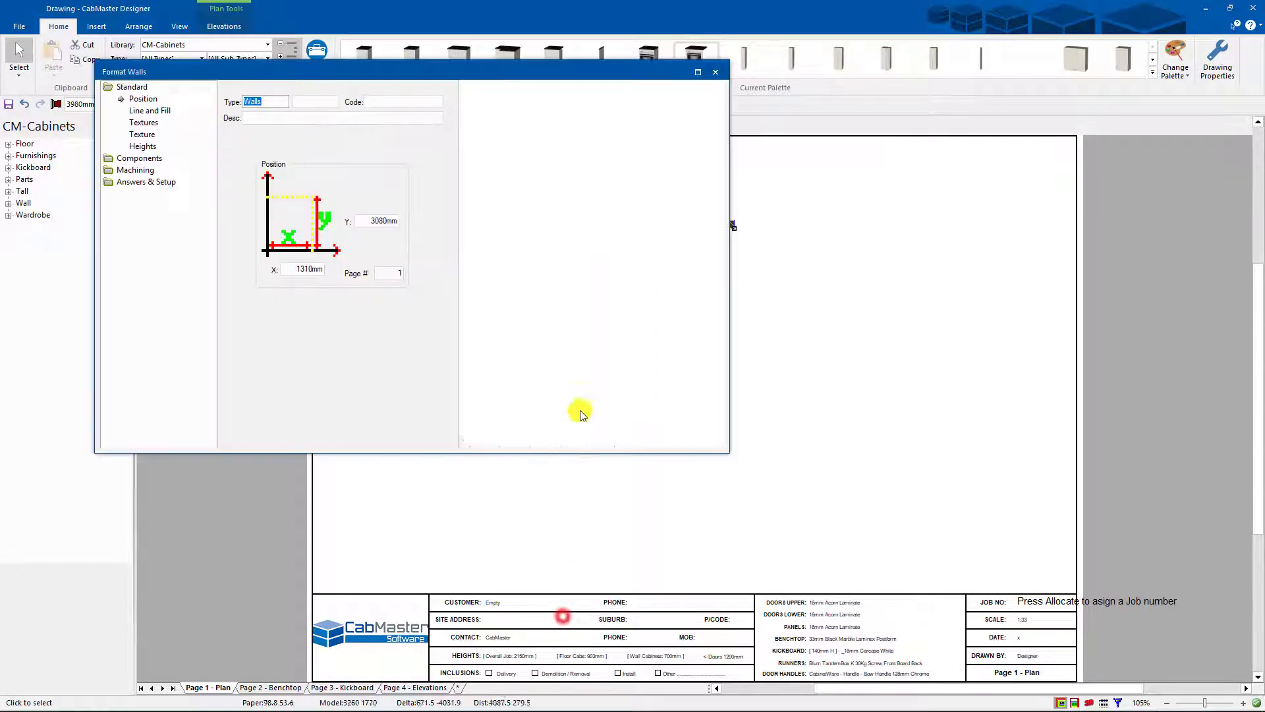
{"action": "left_click", "coordinate": [144, 124]}
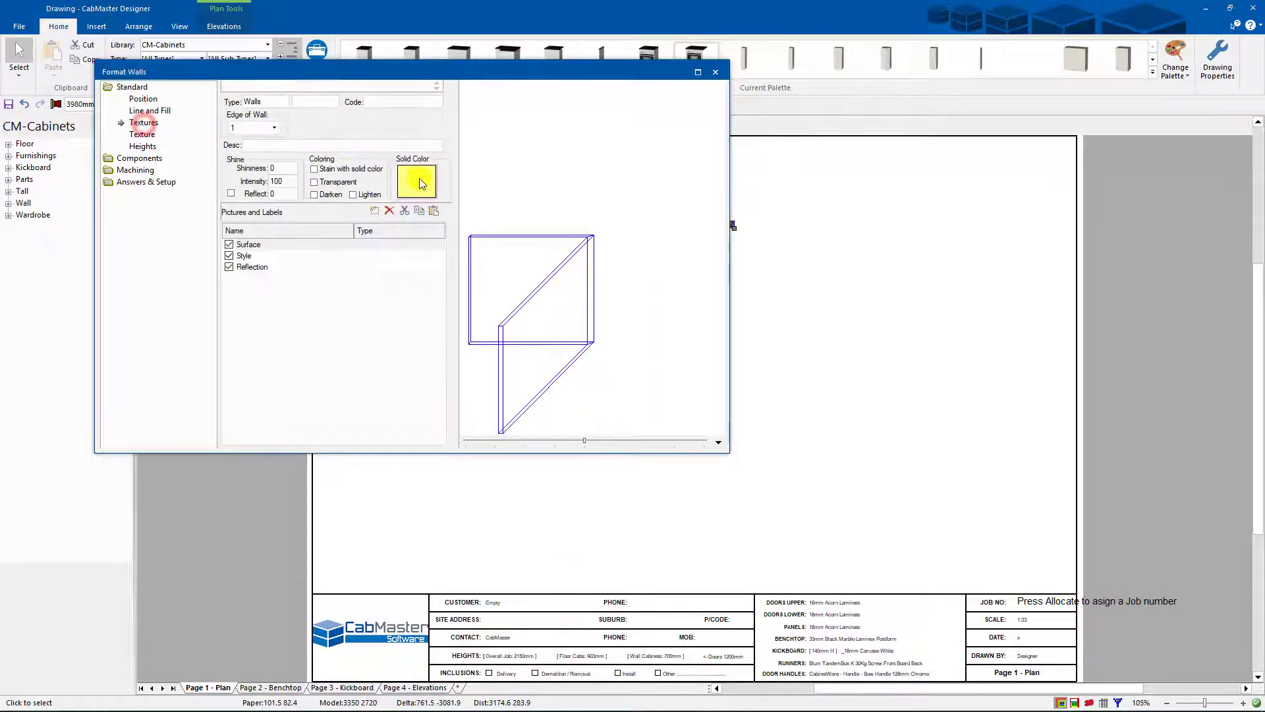
{"action": "left_click", "coordinate": [719, 72]}
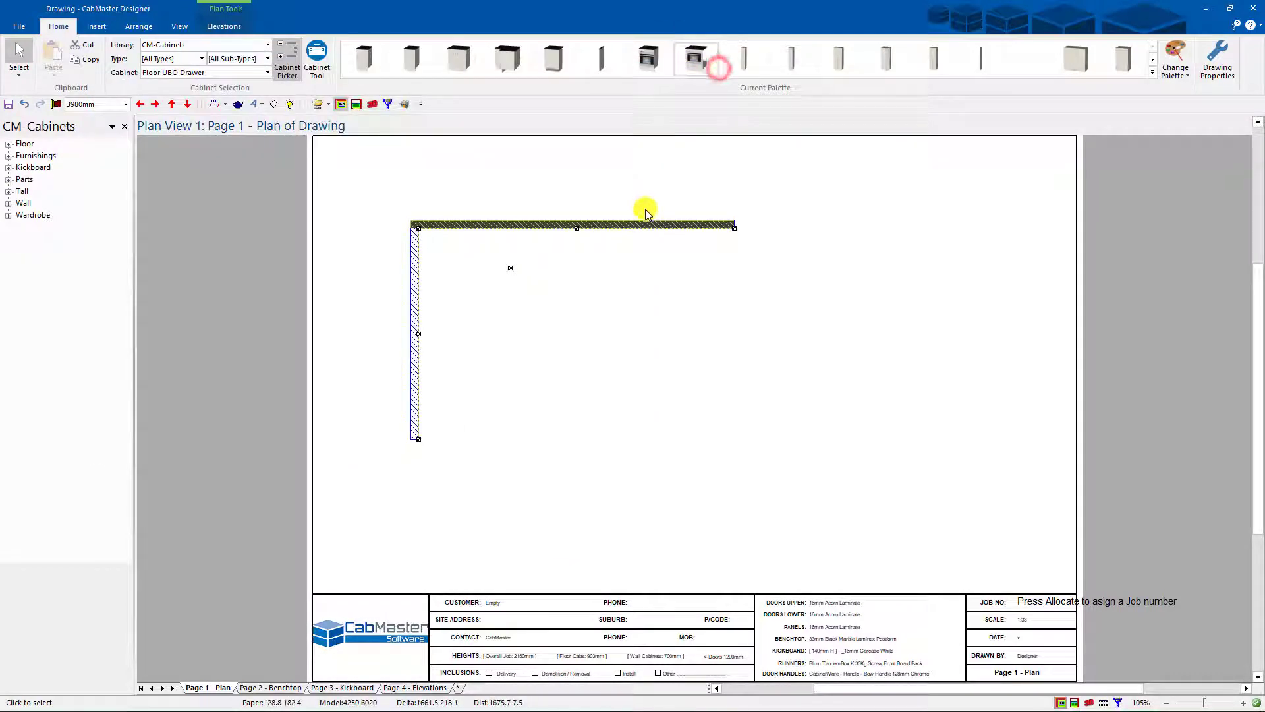
{"action": "left_click_drag", "start_coordinate": [385, 204], "coordinate": [495, 276]}
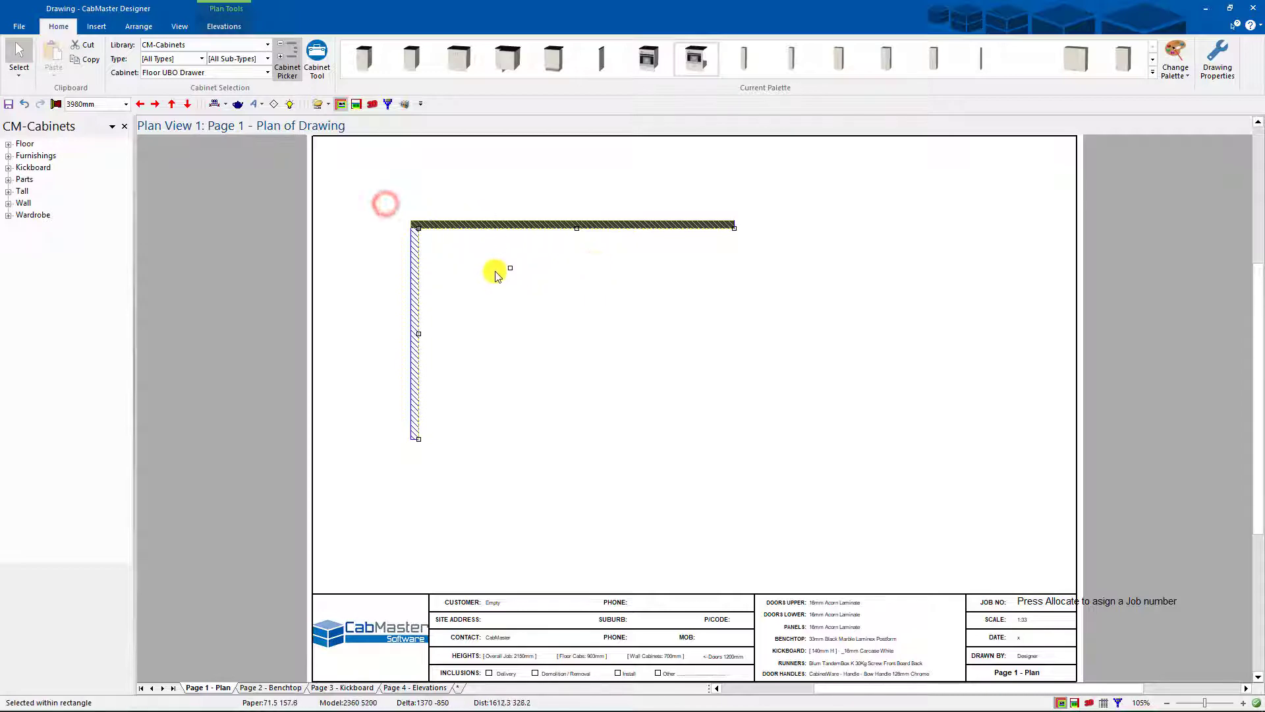
Delete the walls and set the wall tool's default solid colour to pale cream (RGB 255,253,225).
{"action": "key", "text": "Delete"}
{"action": "left_click", "coordinate": [97, 26]}
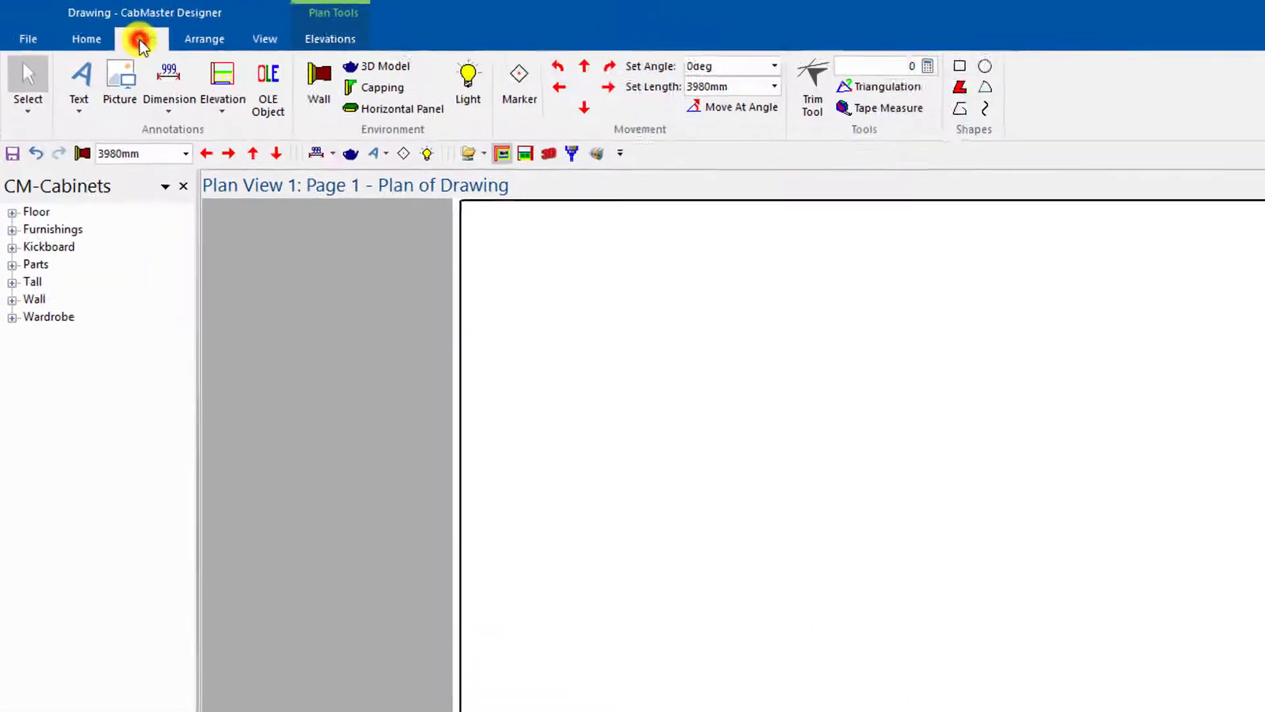
{"action": "right_click", "coordinate": [346, 81]}
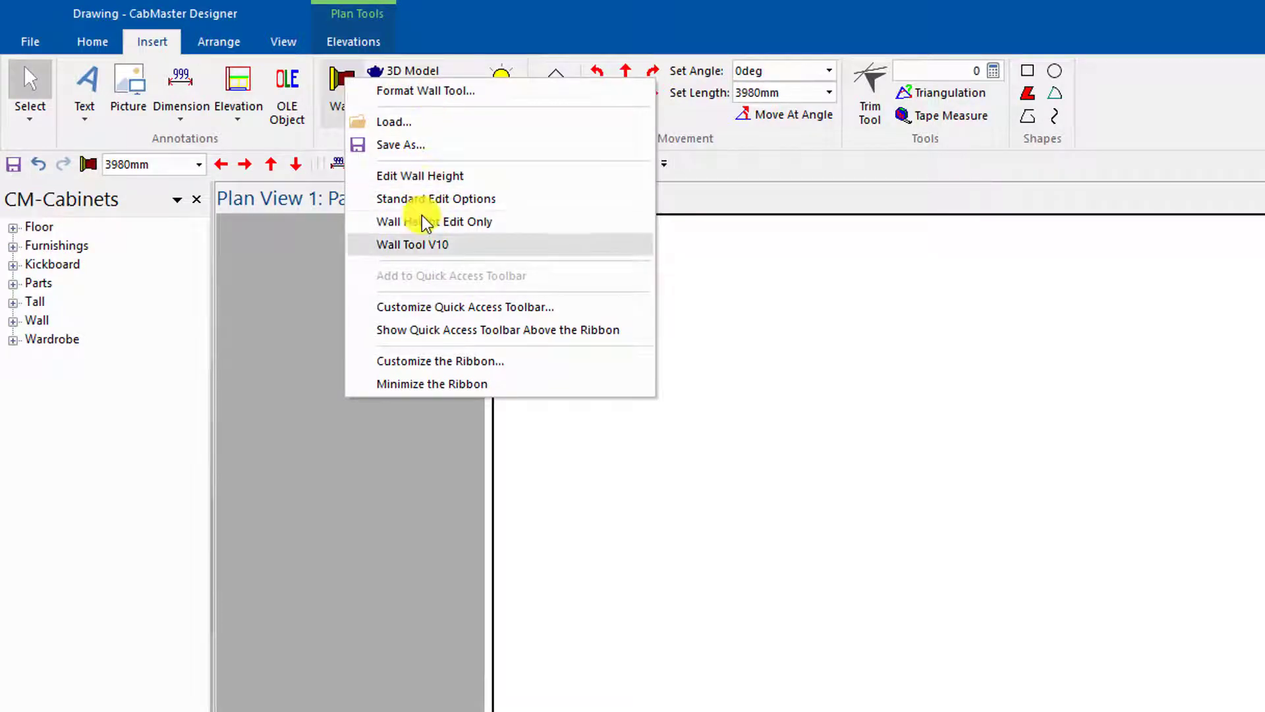
{"action": "left_click", "coordinate": [426, 92]}
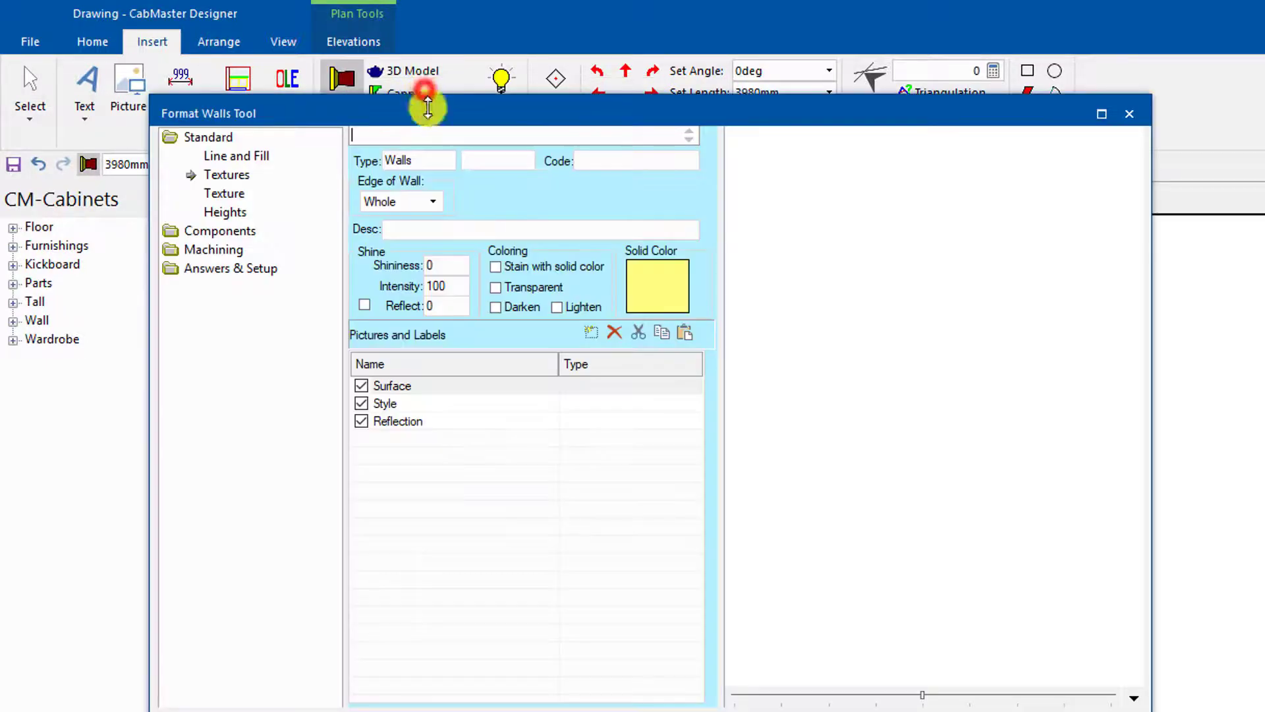
{"action": "left_click", "coordinate": [661, 287]}
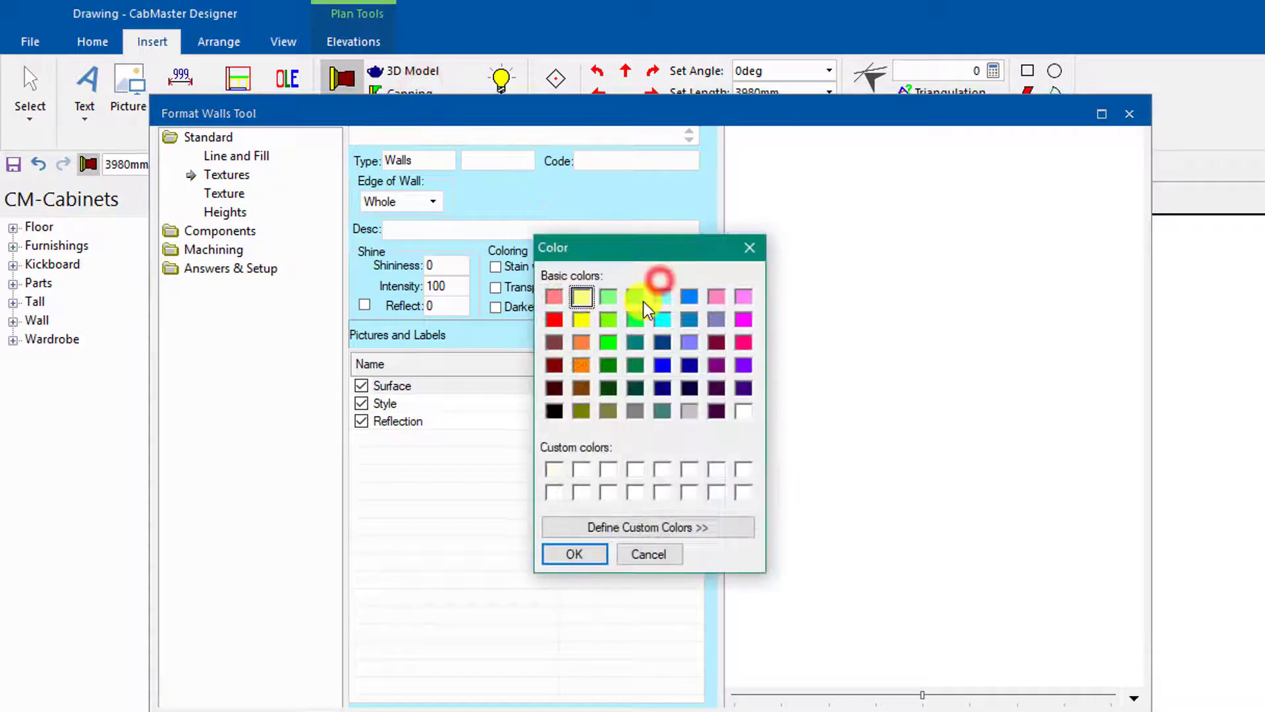
{"action": "left_click", "coordinate": [639, 531]}
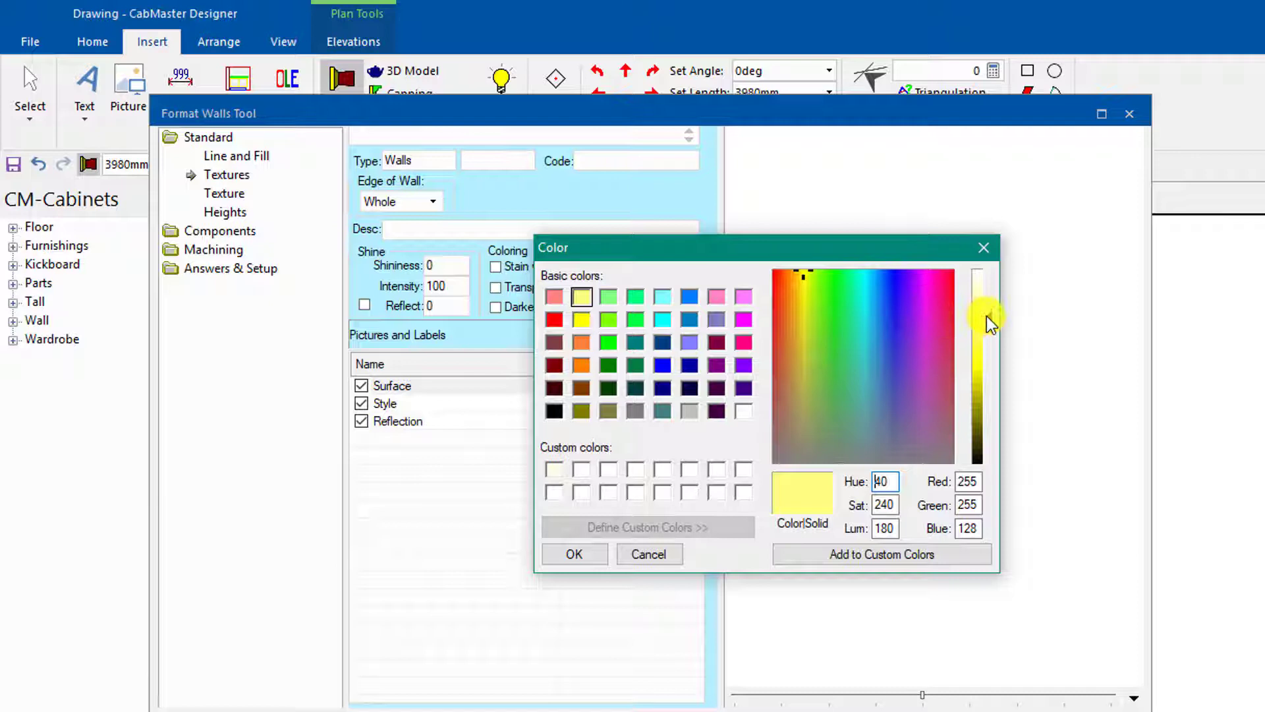
{"action": "left_click_drag", "start_coordinate": [985, 315], "coordinate": [984, 280]}
{"action": "left_click", "coordinate": [801, 275]}
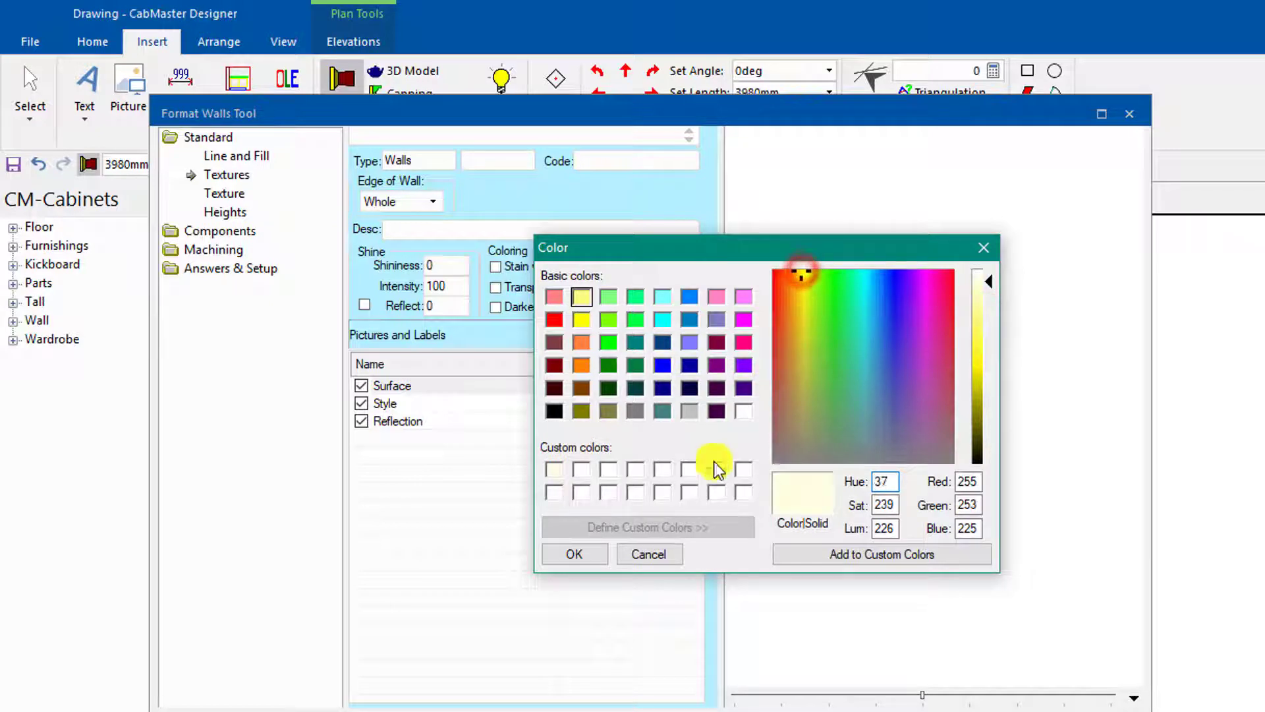
{"action": "left_click", "coordinate": [554, 472]}
{"action": "left_click", "coordinate": [576, 553]}
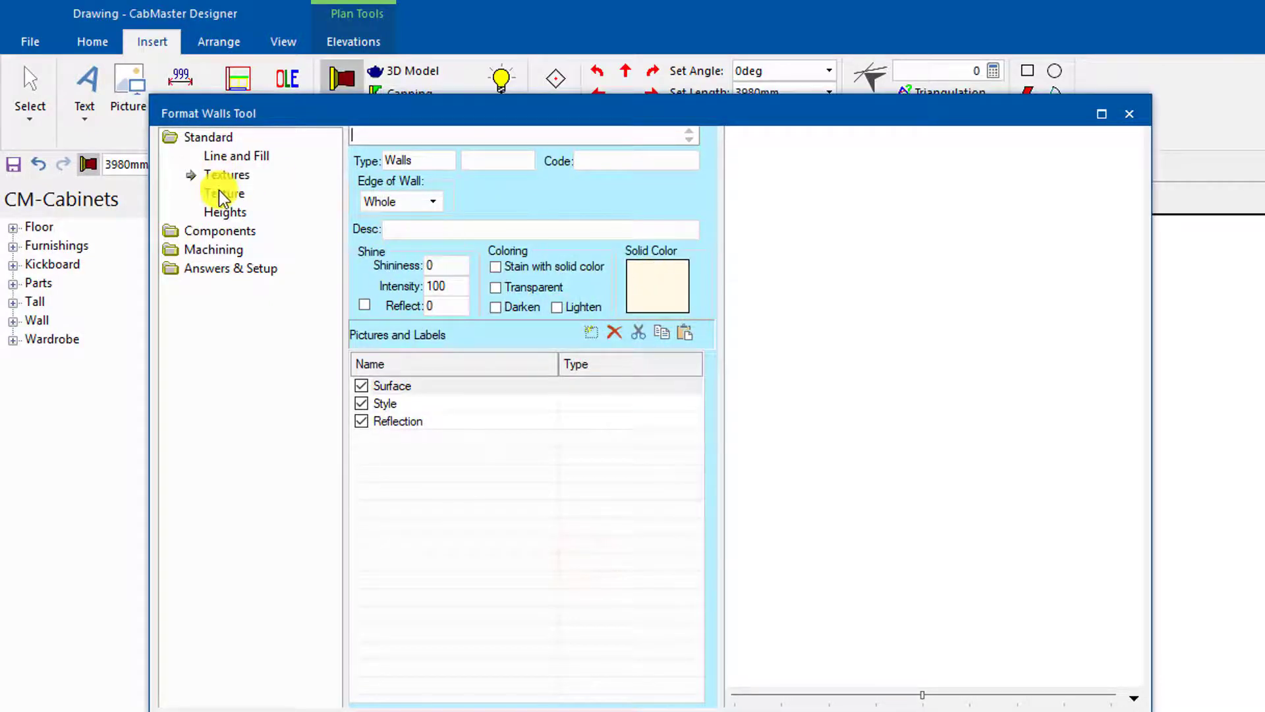
{"action": "left_click", "coordinate": [225, 210]}
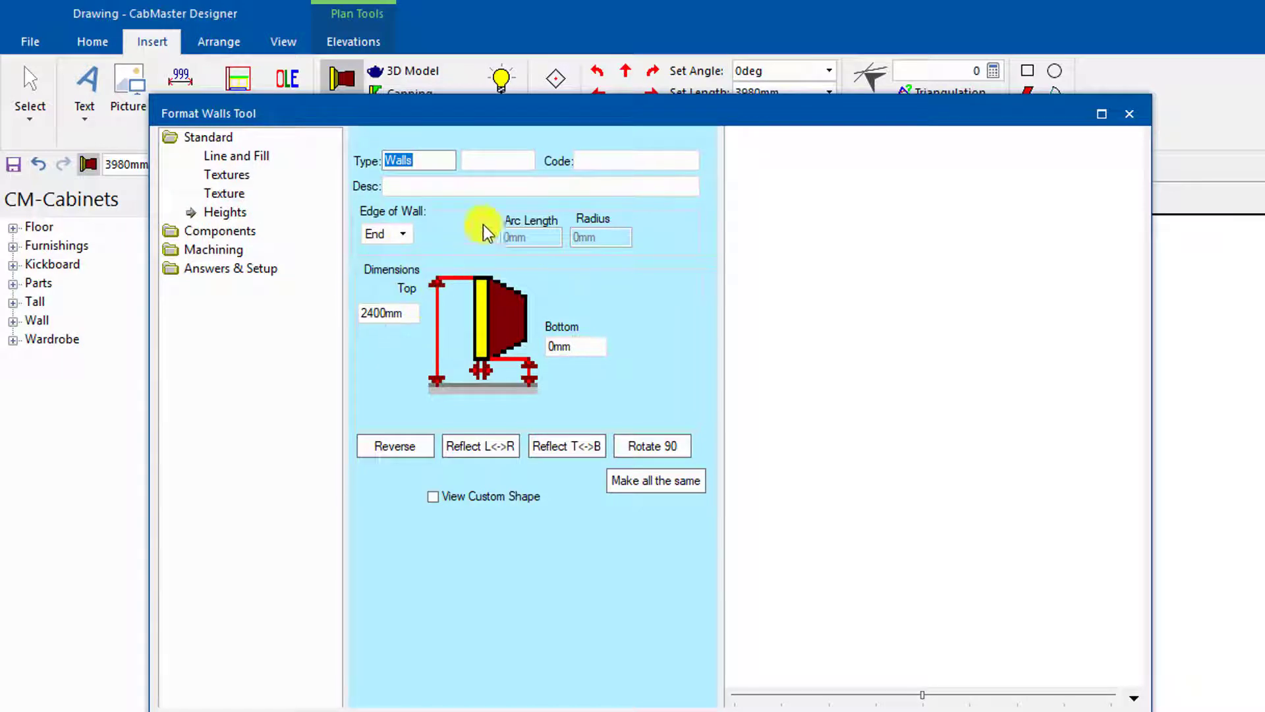
Draw a new L-shaped pair of walls with the updated wall tool.
{"action": "left_click", "coordinate": [1127, 117]}
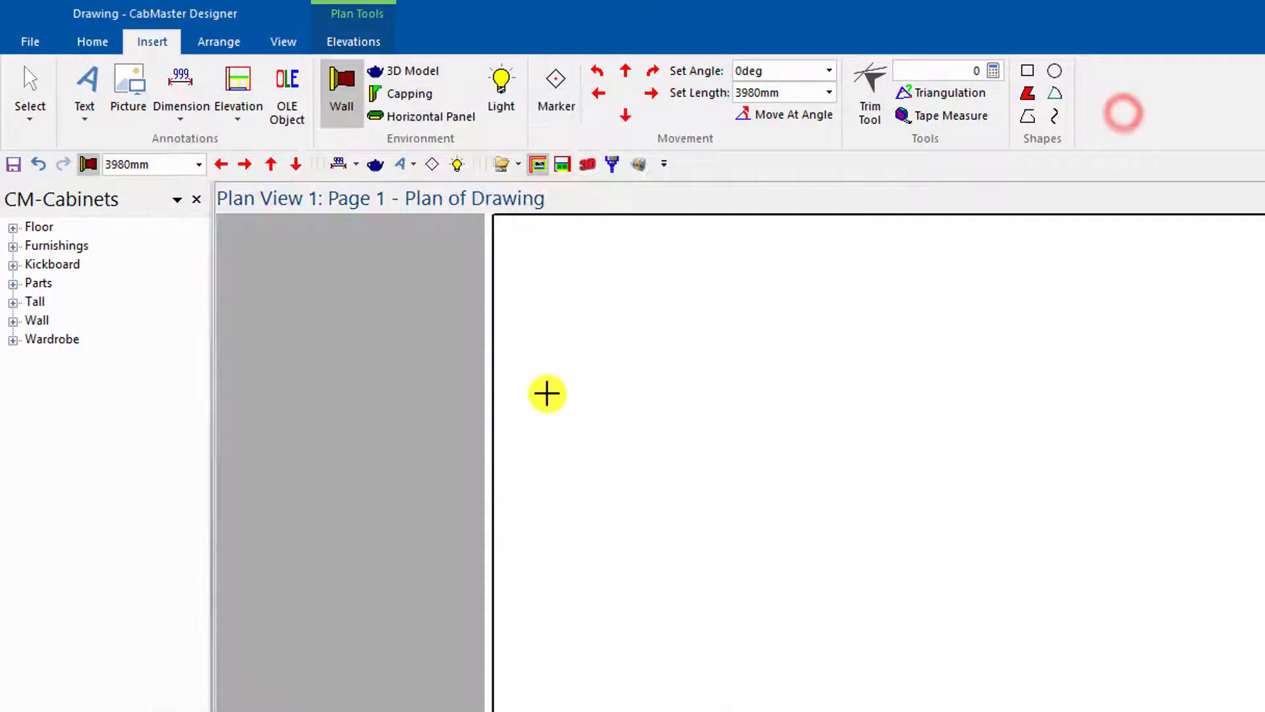
{"action": "left_click", "coordinate": [30, 83]}
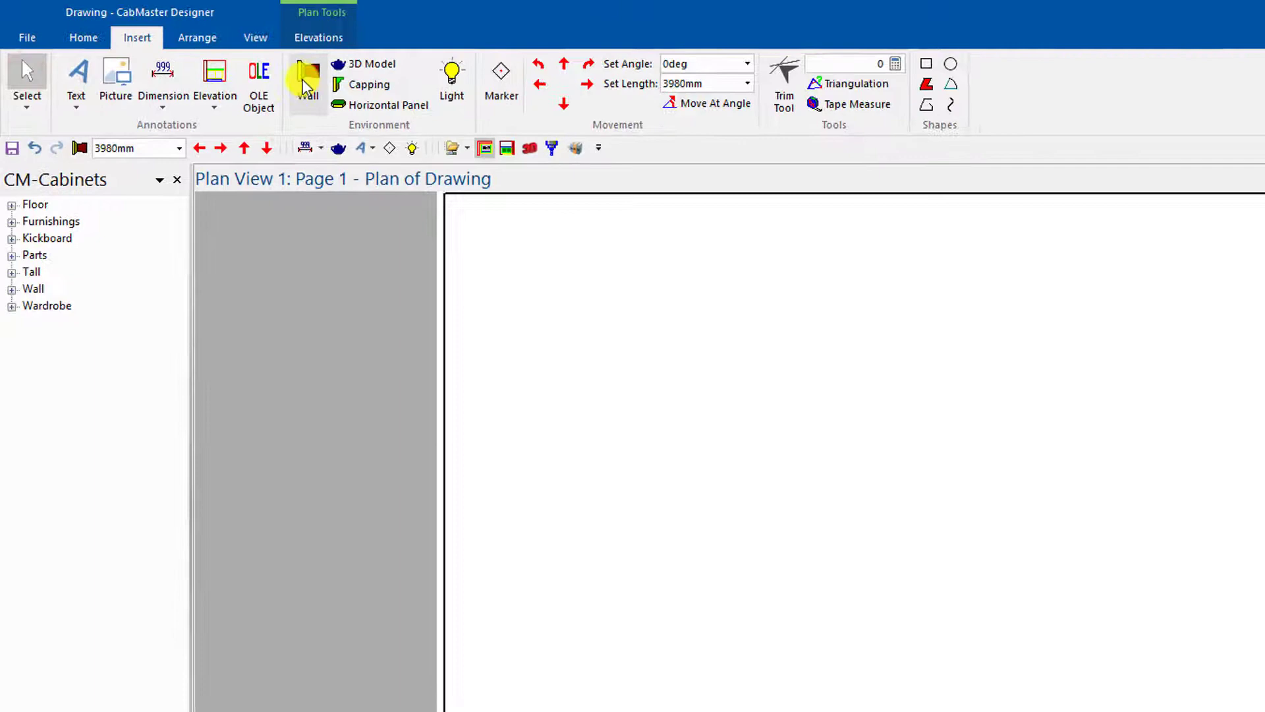
{"action": "left_click", "coordinate": [342, 89]}
{"action": "left_click", "coordinate": [643, 678]}
{"action": "left_click", "coordinate": [401, 259]}
{"action": "double_click", "coordinate": [658, 267]}
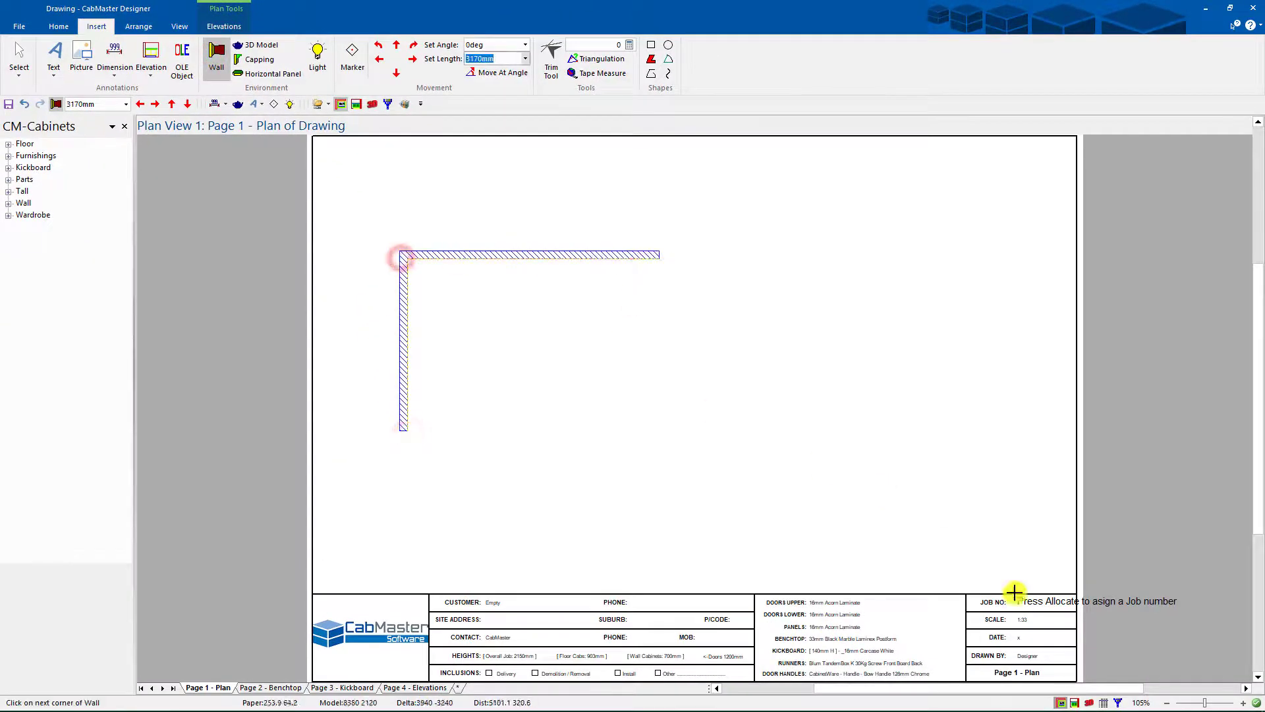
Check the pale cream walls in 3D, then select the top wall in plan view.
{"action": "left_click", "coordinate": [1089, 702]}
{"action": "left_click_drag", "start_coordinate": [619, 512], "coordinate": [628, 393]}
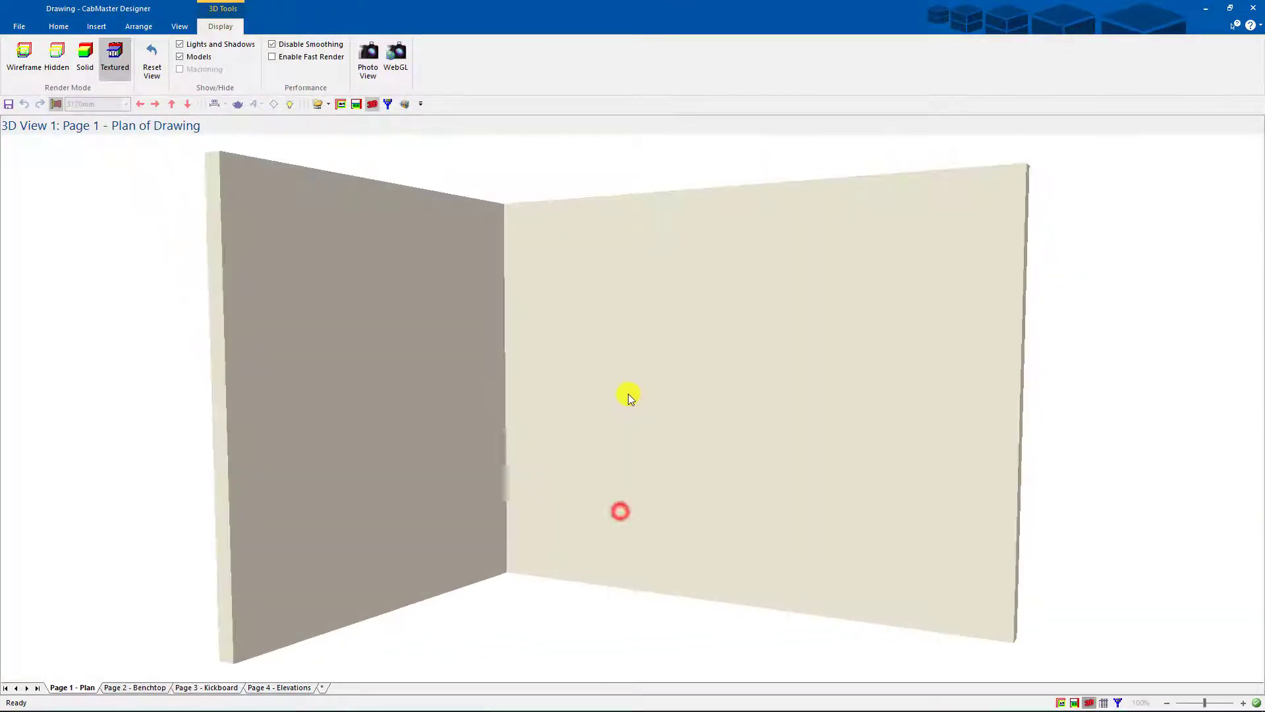
{"action": "left_click", "coordinate": [1063, 705]}
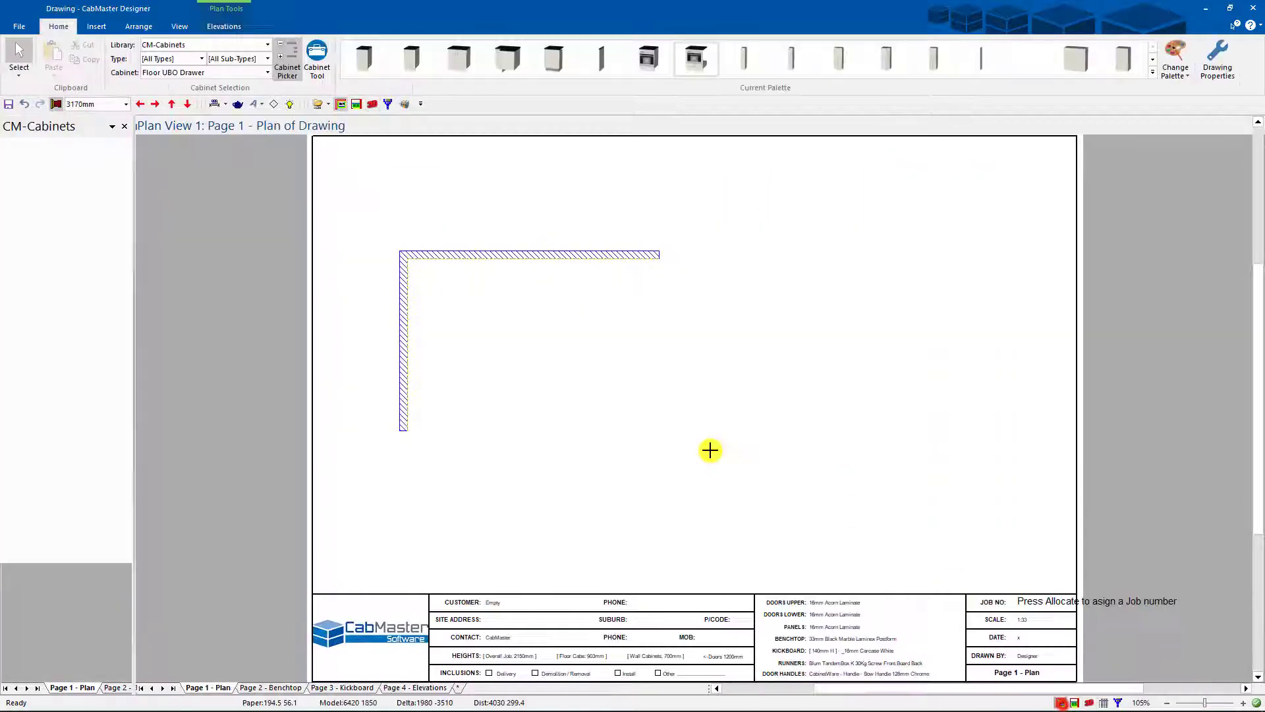
{"action": "left_click", "coordinate": [19, 53]}
{"action": "left_click", "coordinate": [379, 209]}
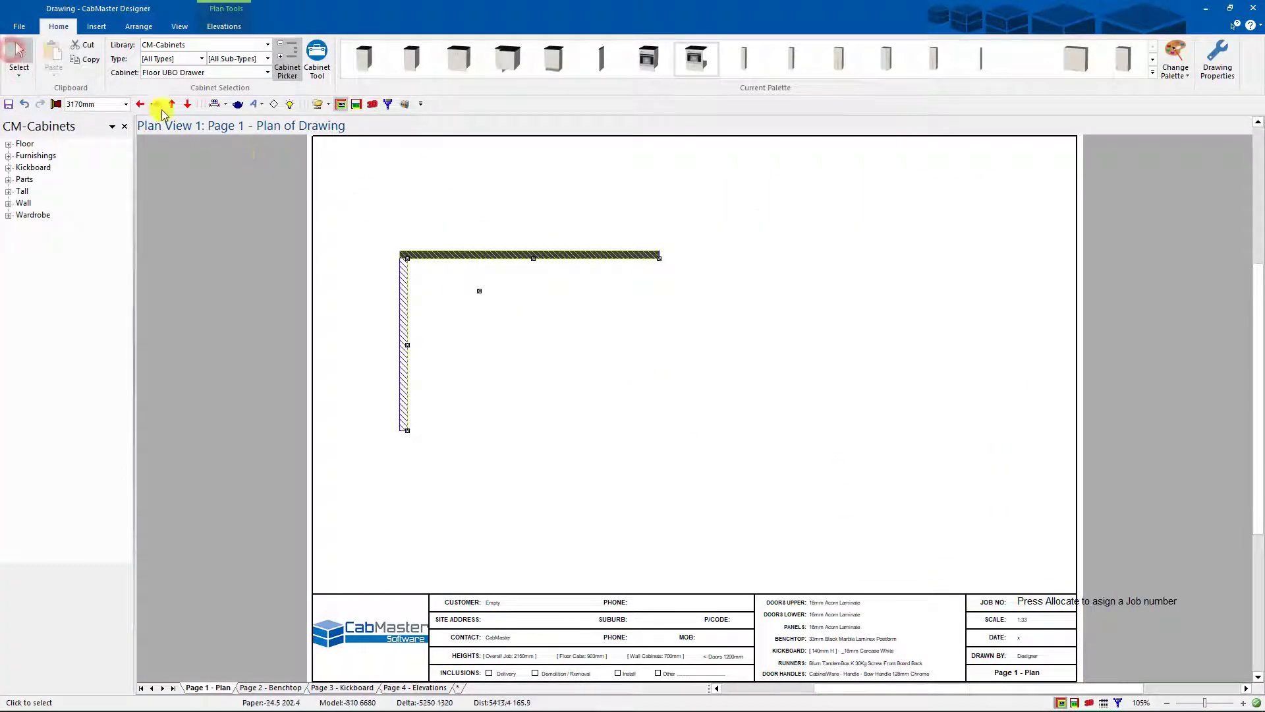
{"action": "left_click", "coordinate": [97, 26]}
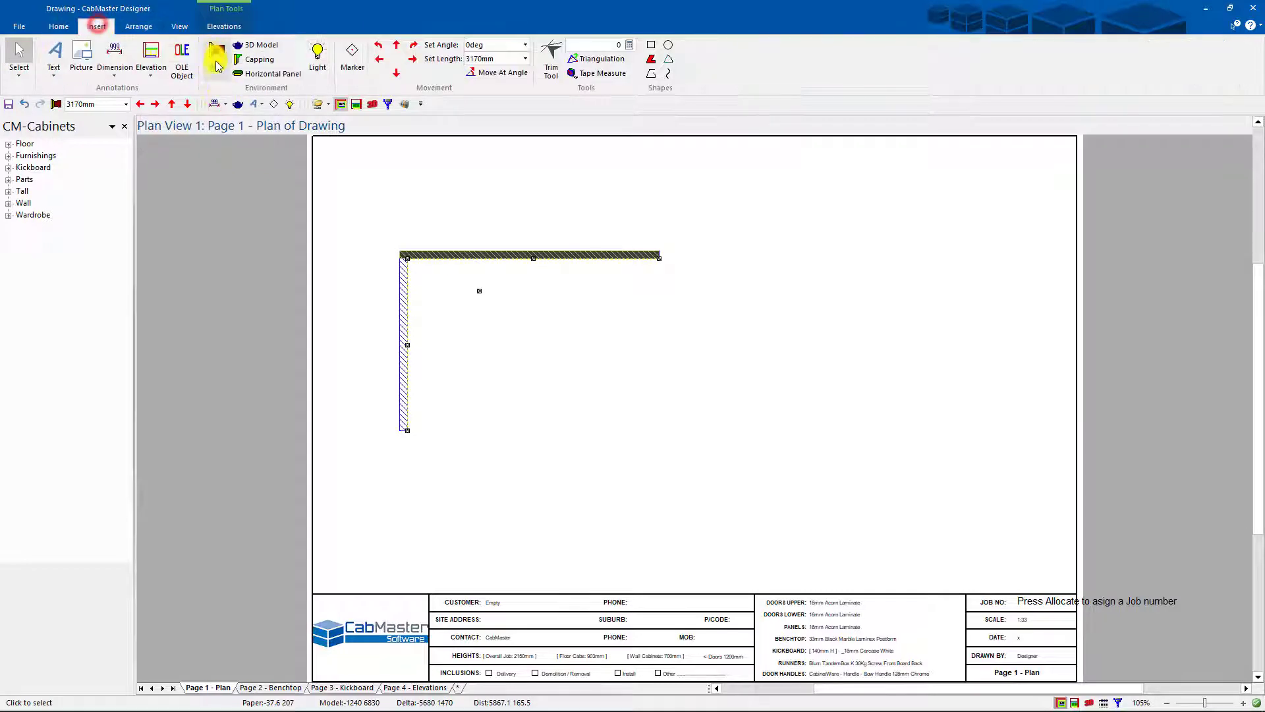
Save the cream wall settings as a wall tool preset named 'Standard colour Wall'.
{"action": "right_click", "coordinate": [217, 66]}
{"action": "left_click", "coordinate": [257, 97]}
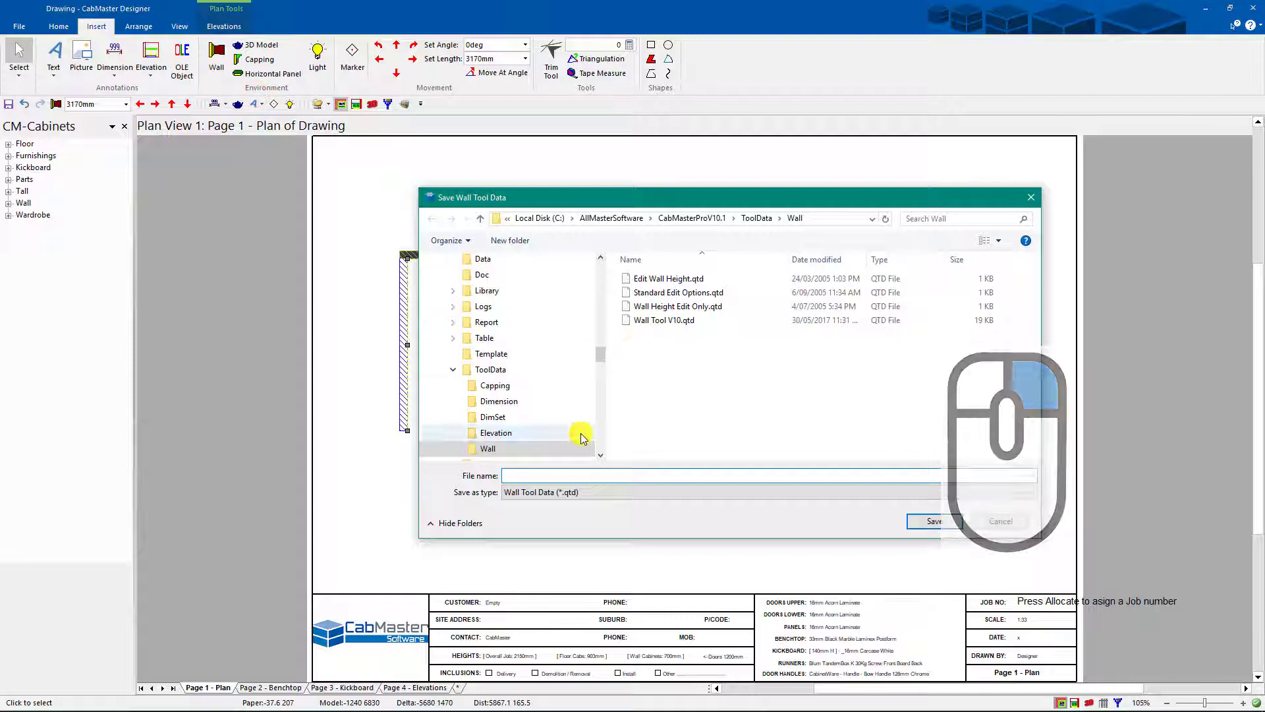
{"action": "type", "text": "Sat"}
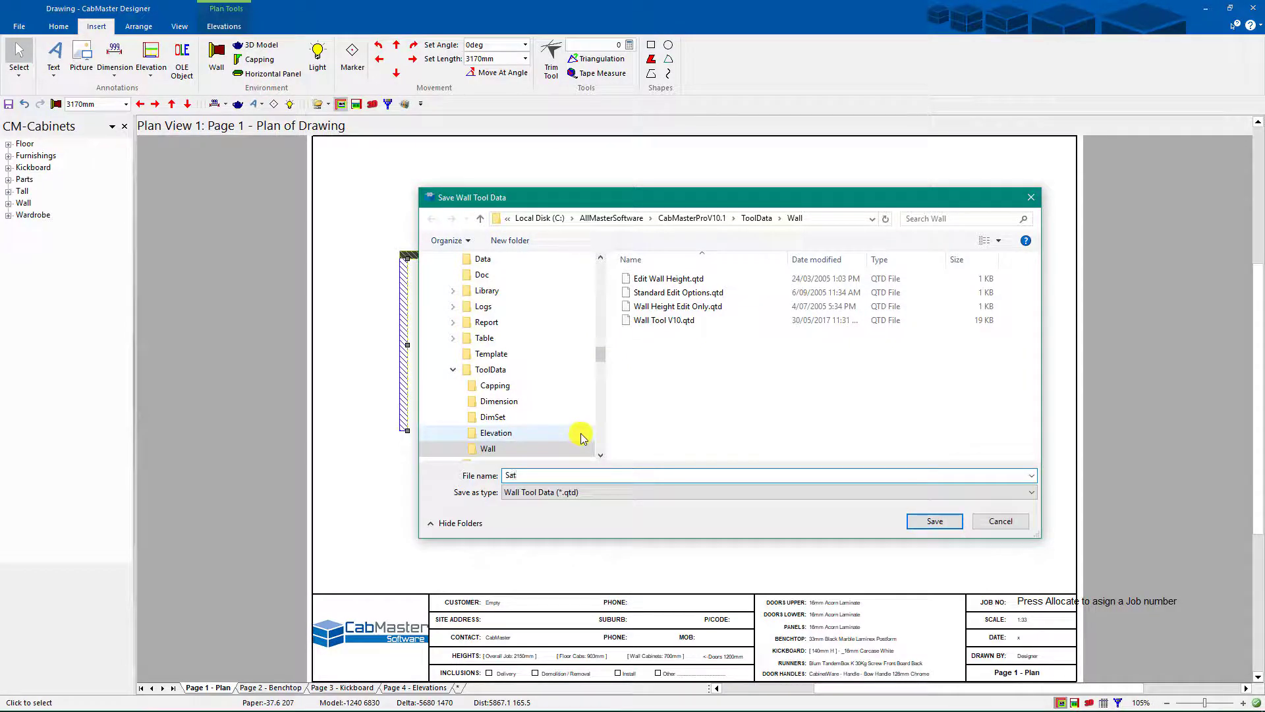
{"action": "key", "text": "BackSpace"}
{"action": "key", "text": "BackSpace"}
{"action": "type", "text": "a"}
{"action": "key", "text": "BackSpace"}
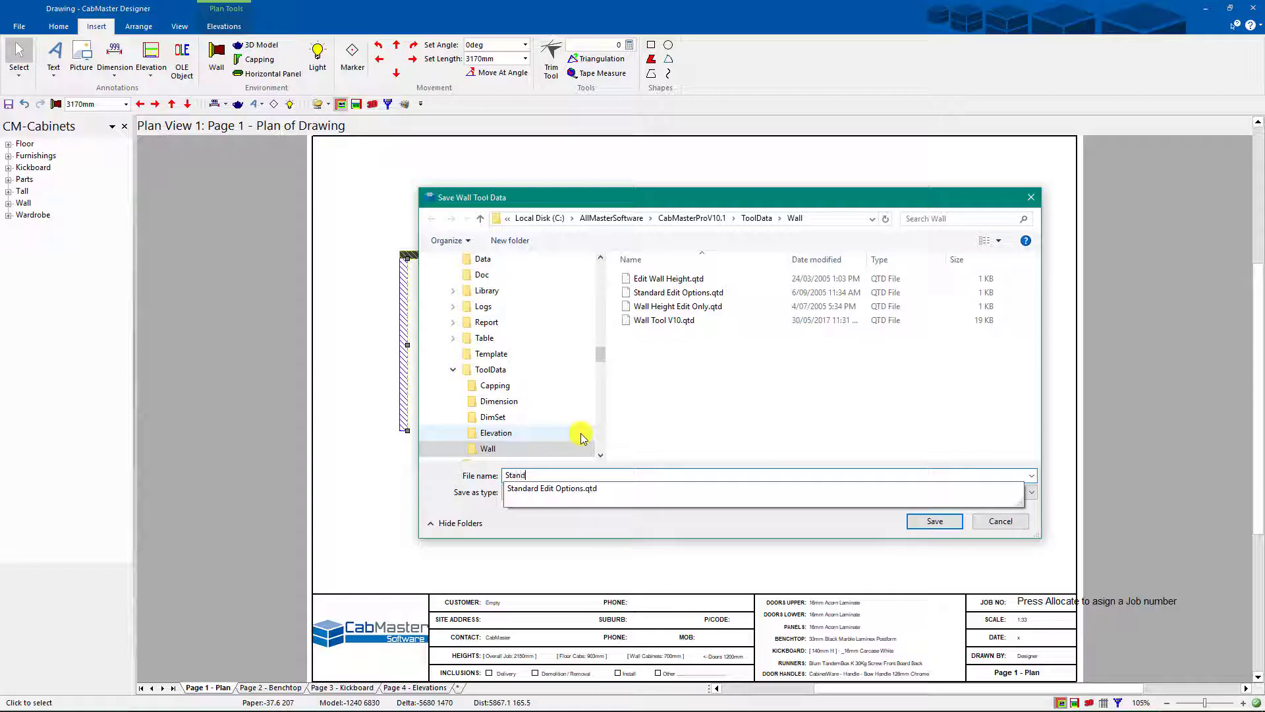
{"action": "type", "text": "tandard colo"}
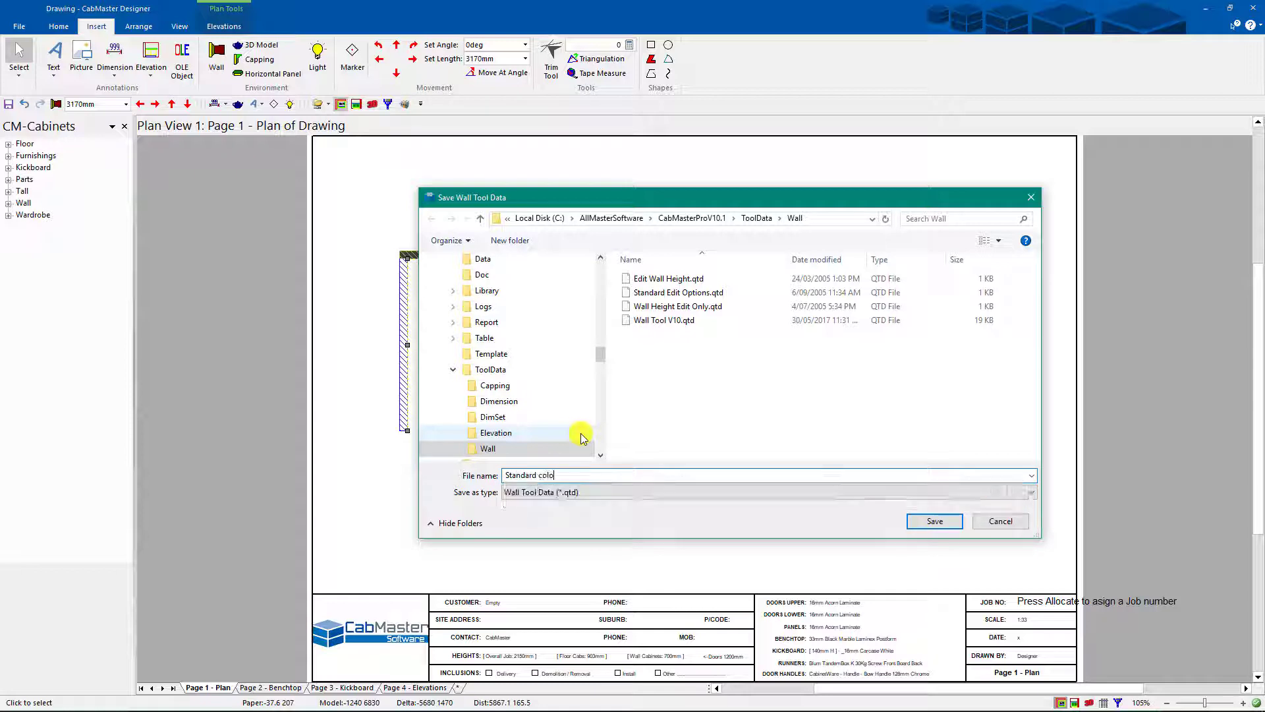
{"action": "type", "text": "ur"}
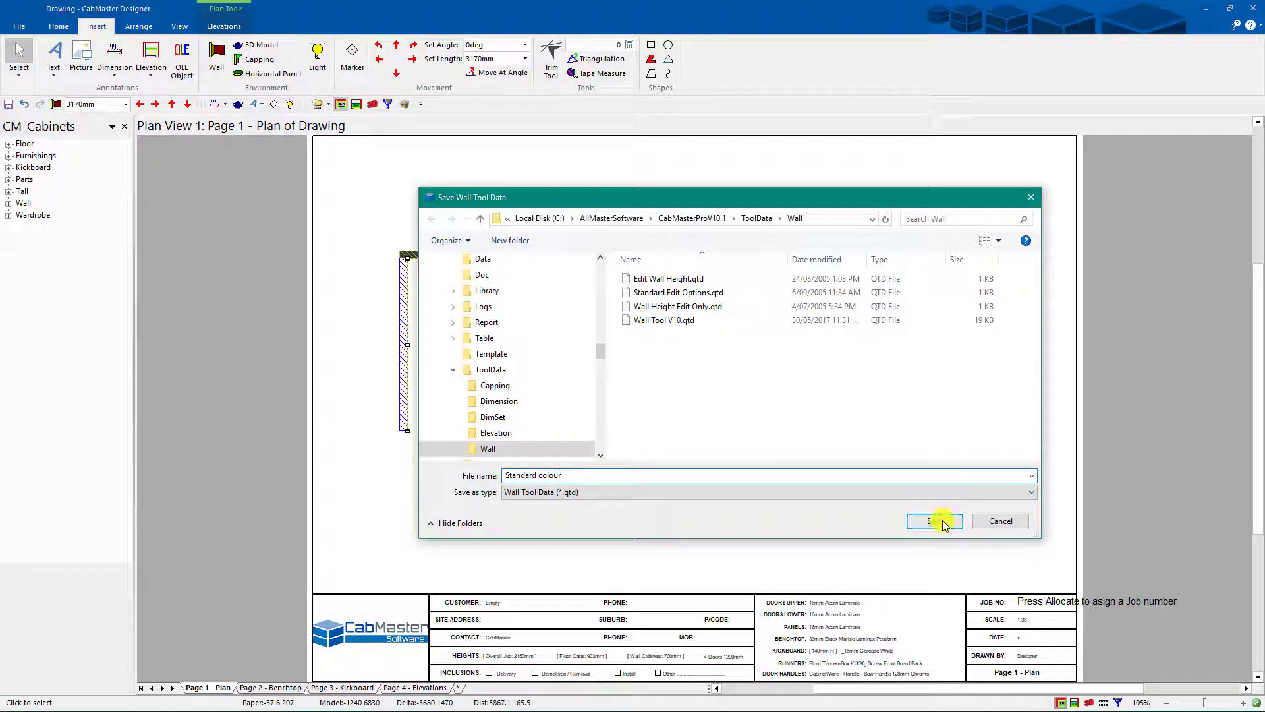
{"action": "type", "text": " a"}
{"action": "left_click", "coordinate": [938, 520]}
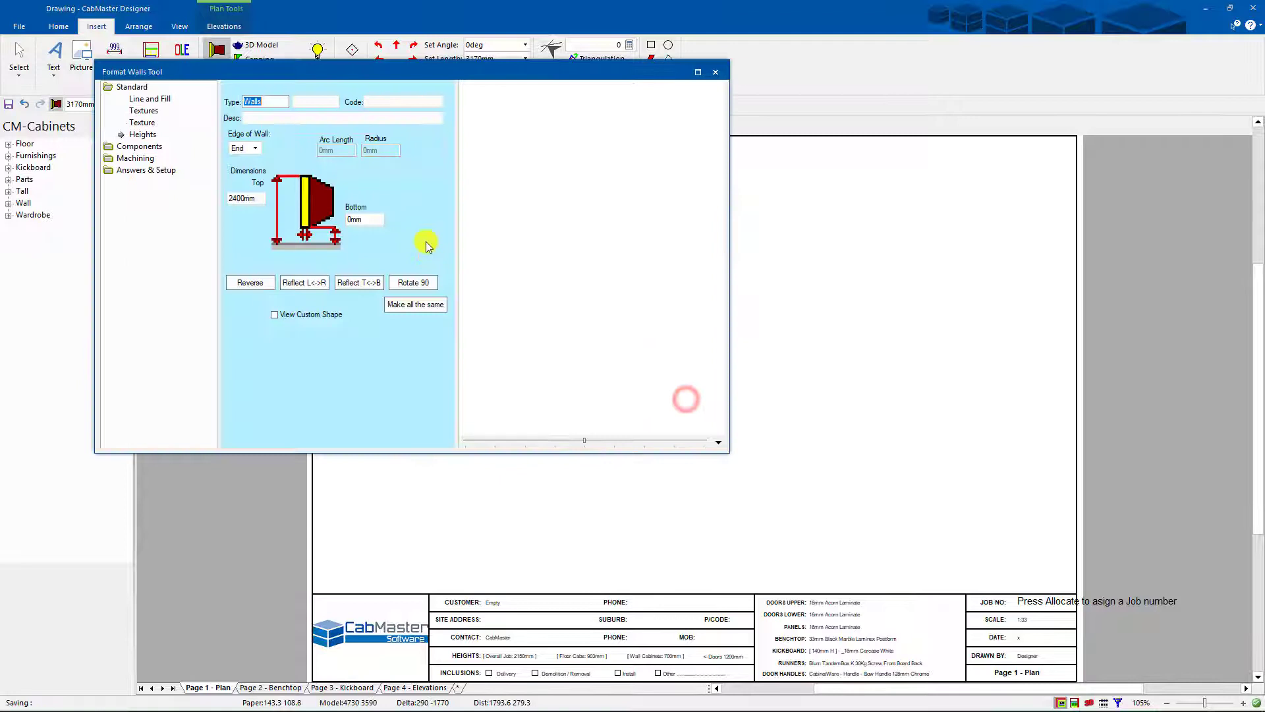
Load the 'Standard colour Wall' preset for the wall tool.
{"action": "left_click", "coordinate": [716, 74]}
{"action": "right_click", "coordinate": [217, 50]}
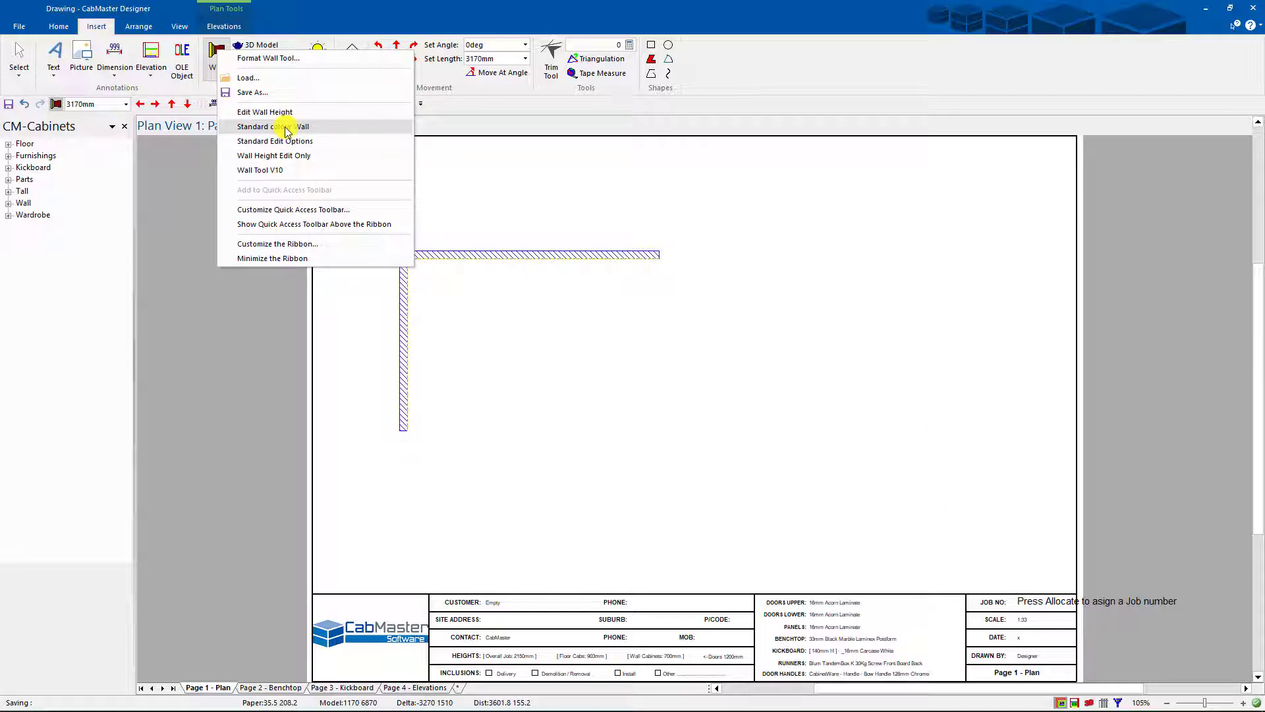
{"action": "left_click", "coordinate": [287, 129]}
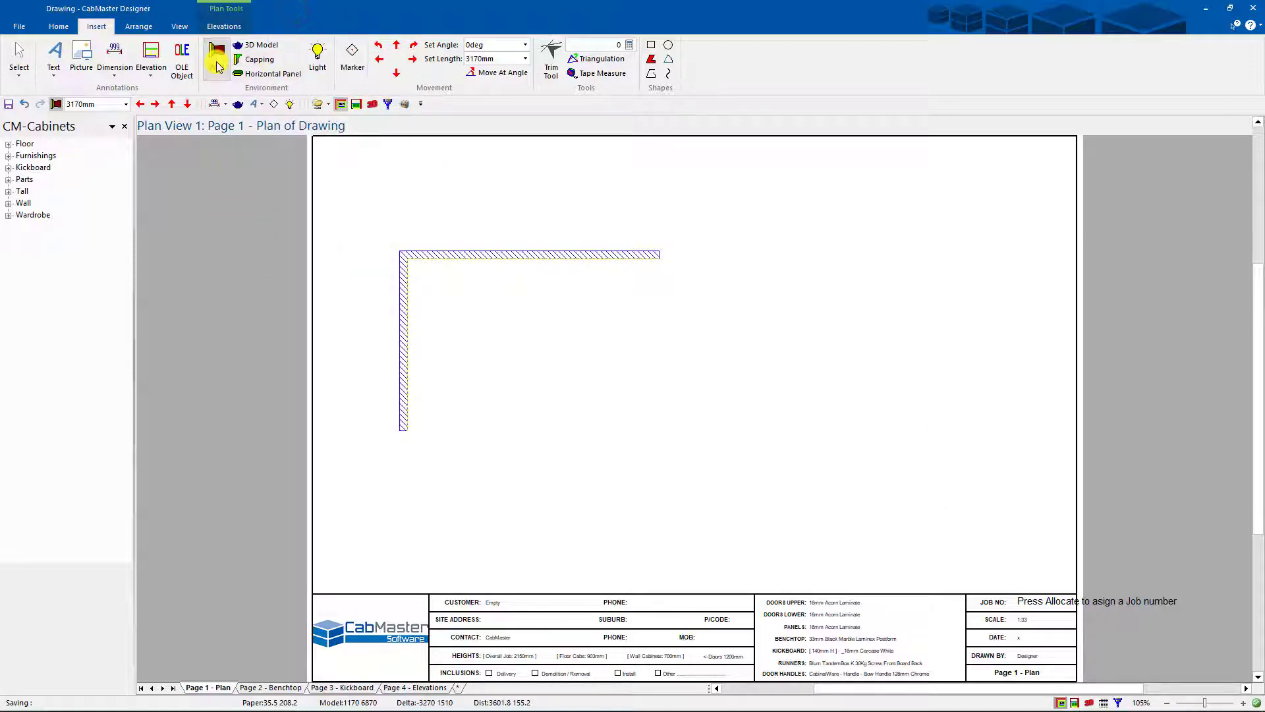
{"action": "right_click", "coordinate": [317, 57]}
{"action": "left_click", "coordinate": [350, 60]}
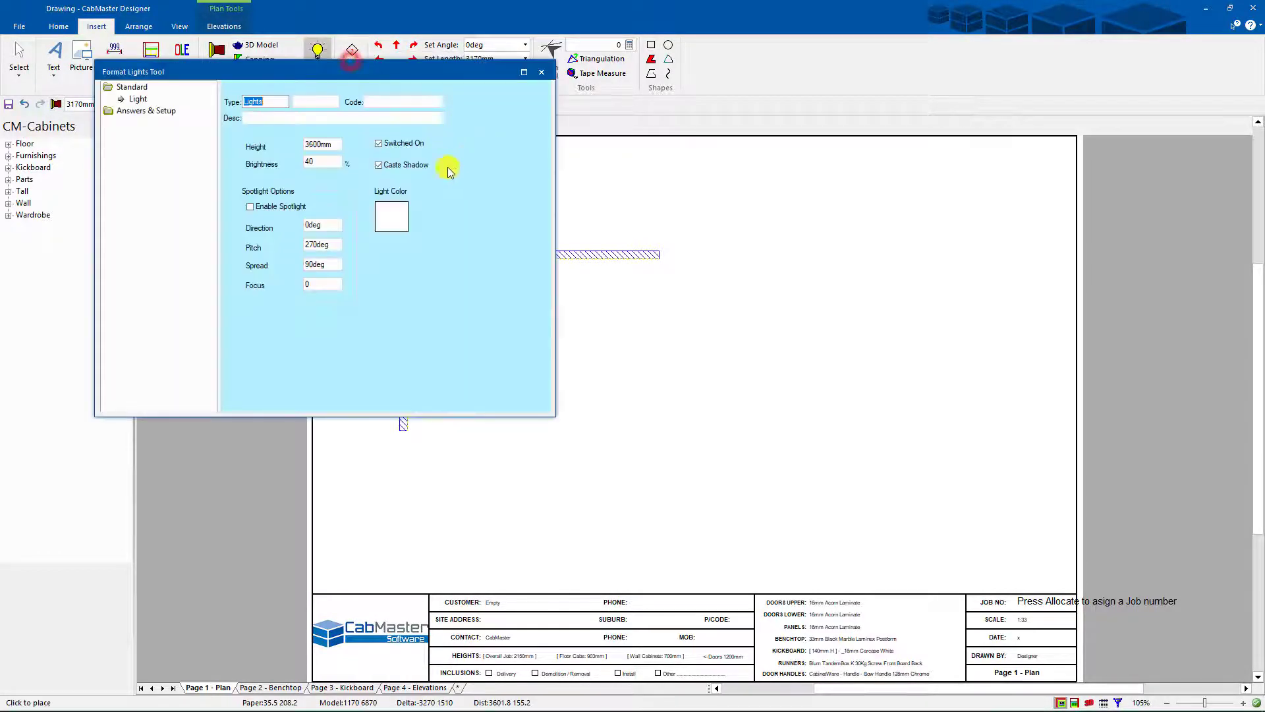
{"action": "double_click", "coordinate": [321, 160]}
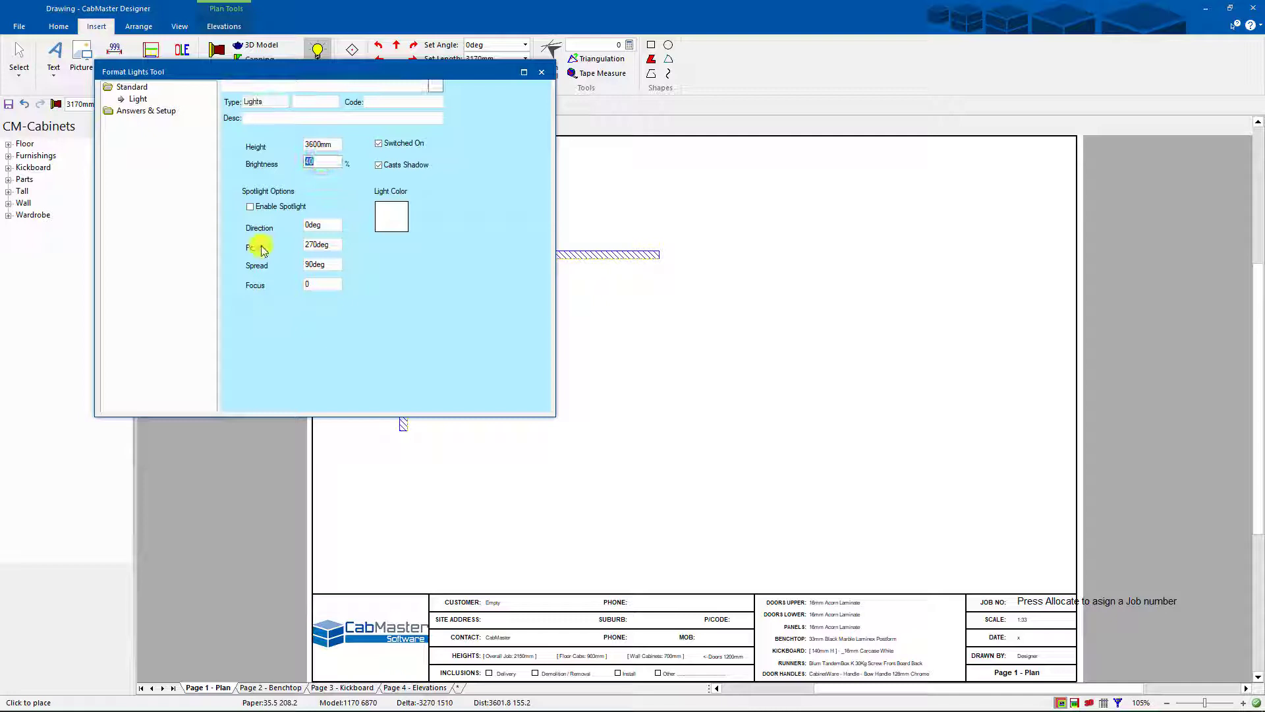
{"action": "left_click", "coordinate": [542, 72]}
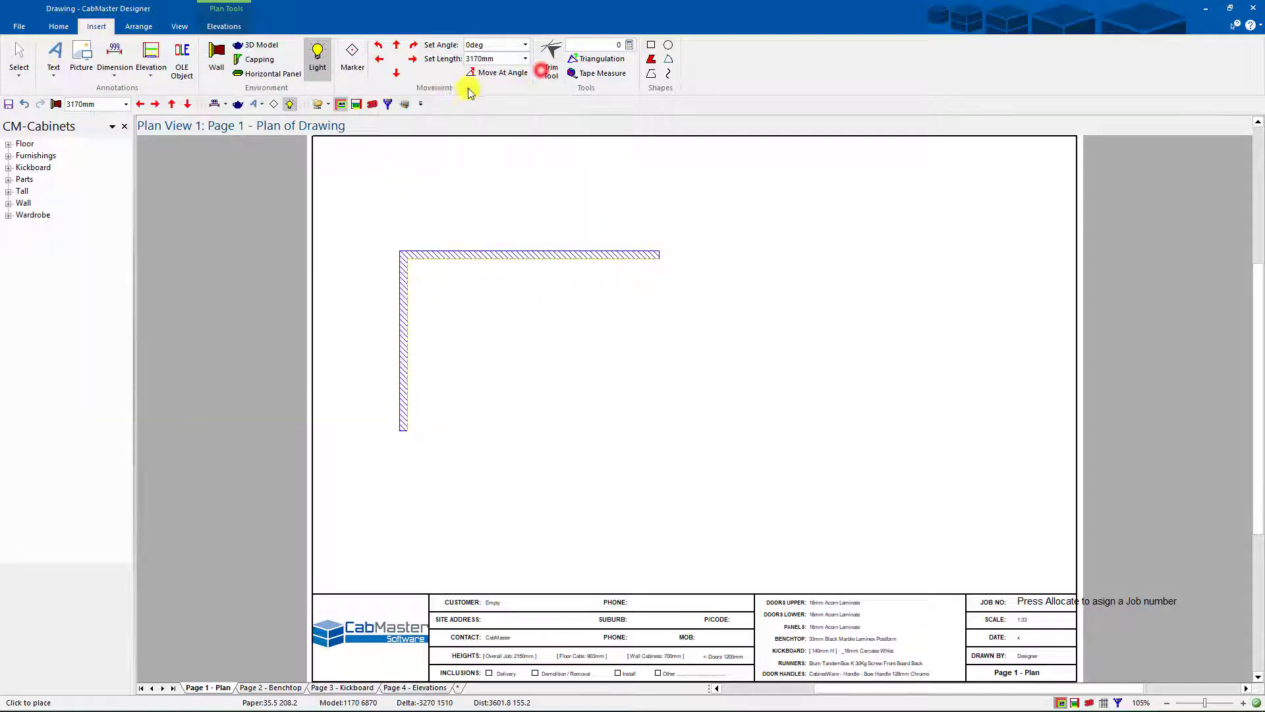
Load the DimensionsV10 preset for the Dimension Set tool.
{"action": "left_click", "coordinate": [114, 70]}
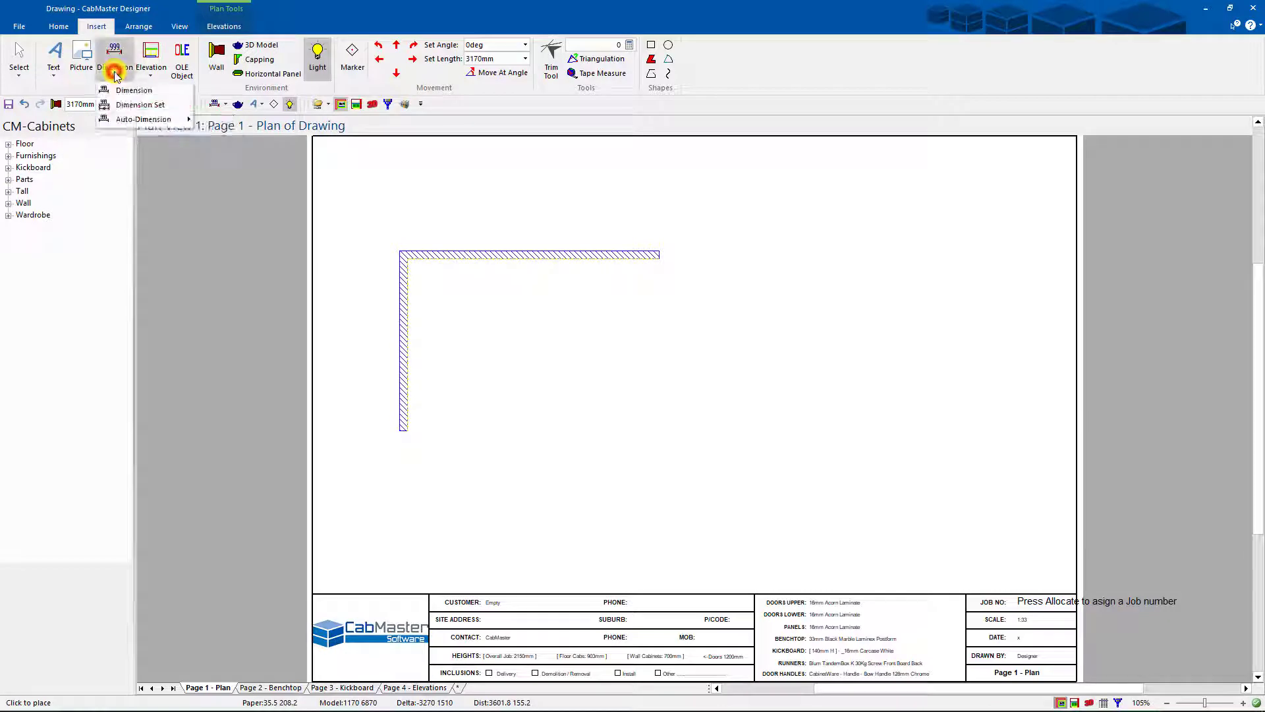
{"action": "right_click", "coordinate": [150, 111]}
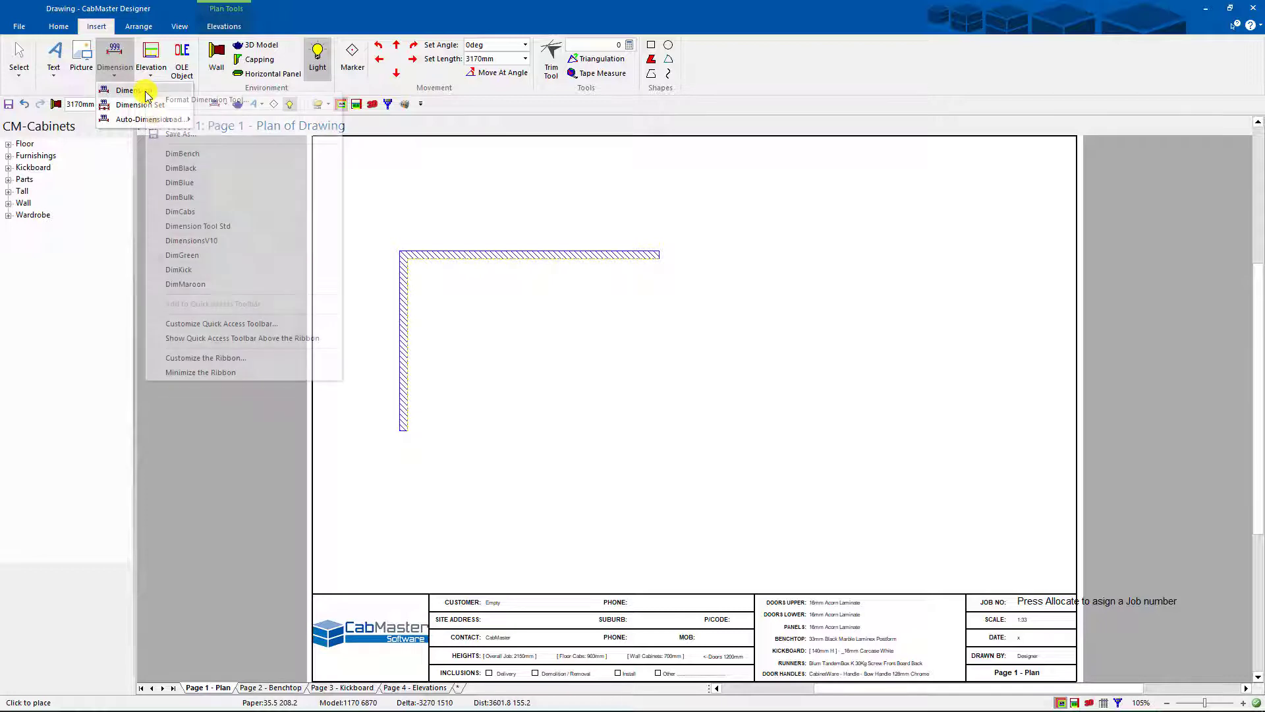
{"action": "left_click", "coordinate": [219, 243]}
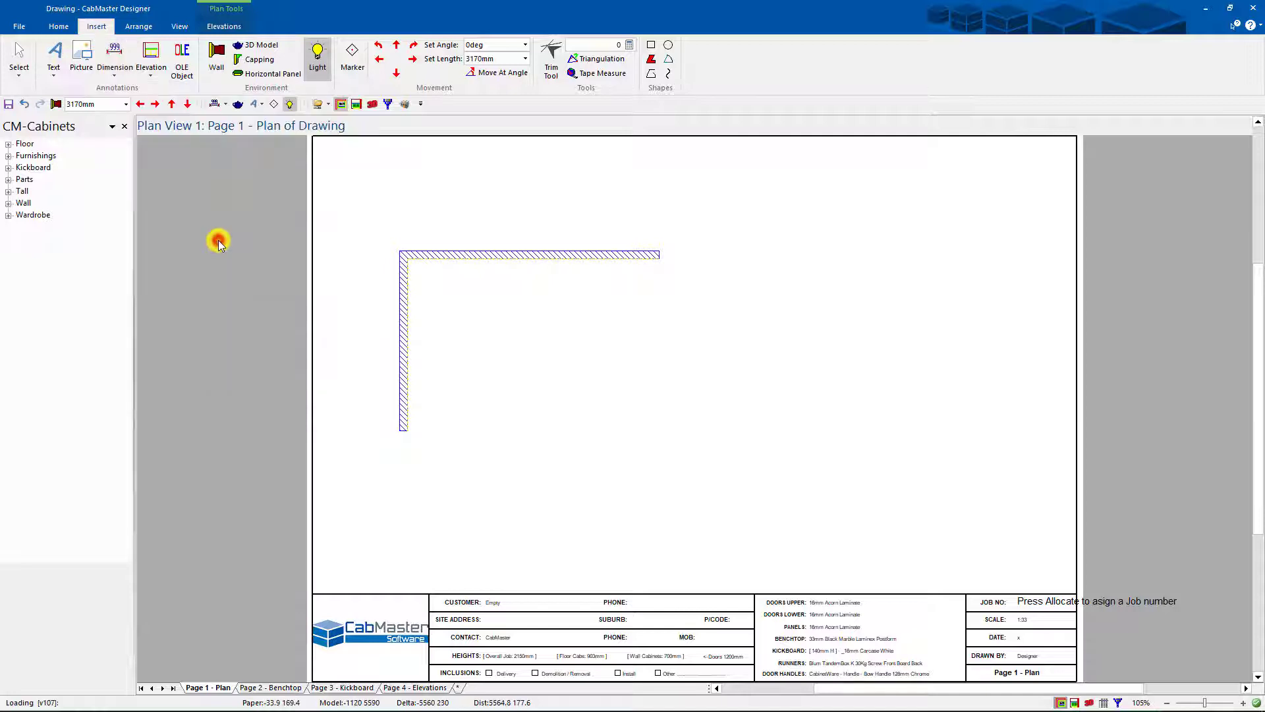
Add a red 3170 dimension just above the top wall.
{"action": "left_click", "coordinate": [114, 53]}
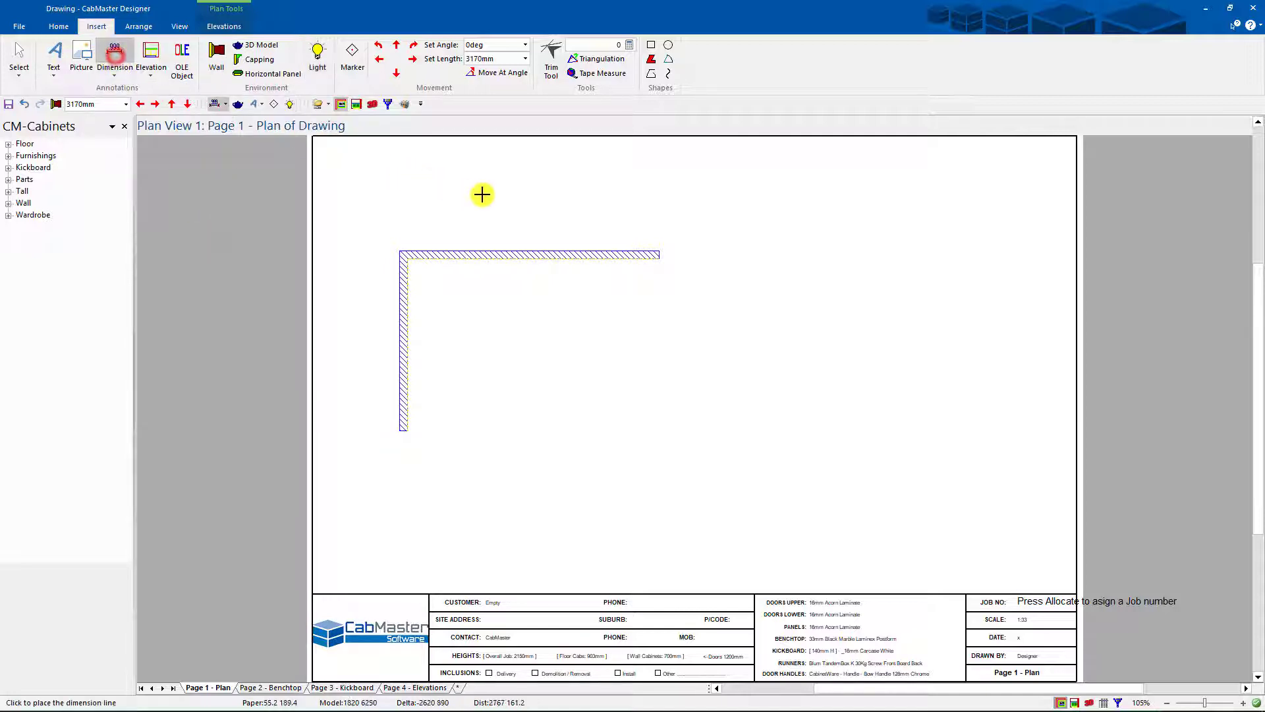
{"action": "left_click", "coordinate": [507, 205]}
{"action": "left_click", "coordinate": [404, 254]}
{"action": "left_click", "coordinate": [659, 259]}
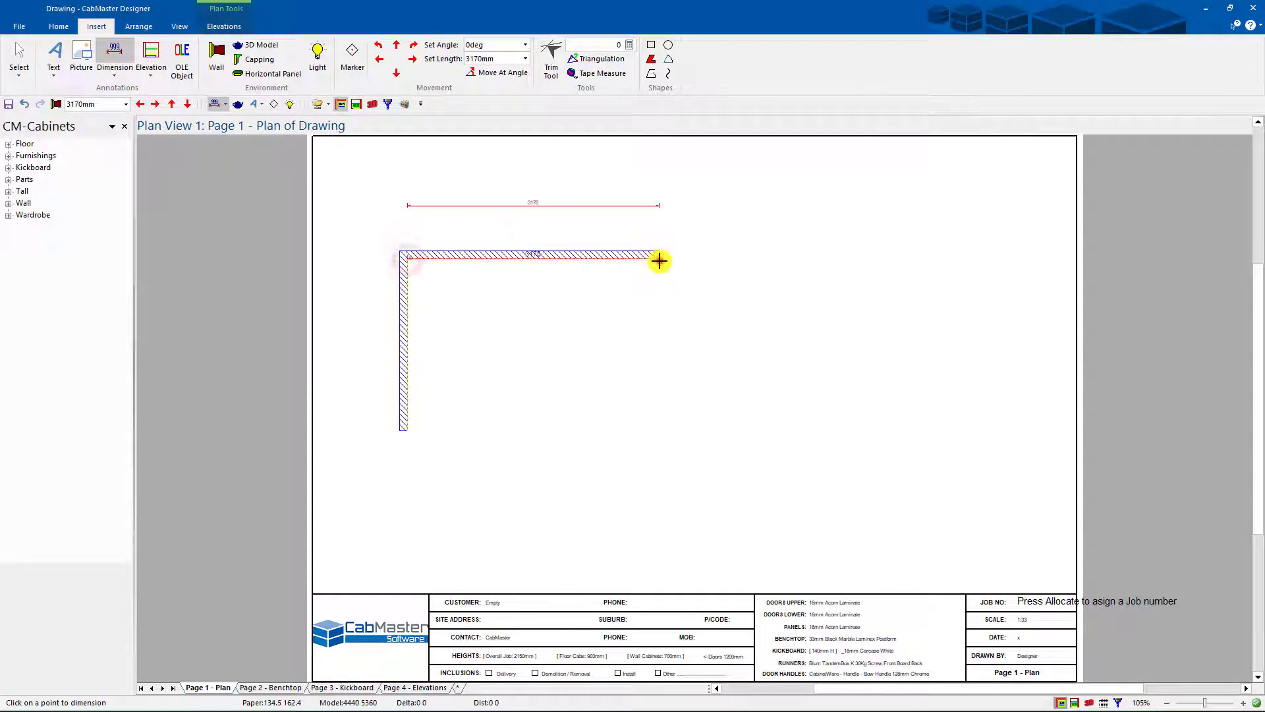
{"action": "left_click", "coordinate": [19, 56]}
{"action": "scroll", "coordinate": [528, 211], "scroll_direction": "up", "scroll_amount": 5}
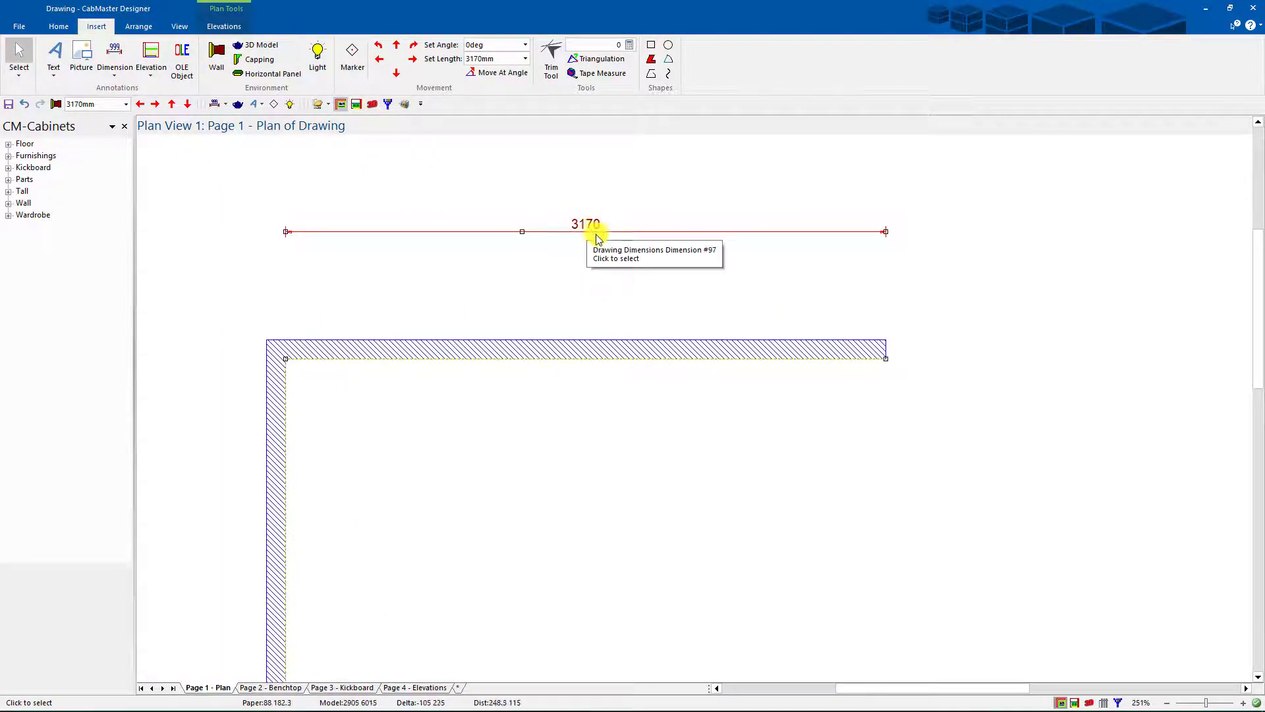
{"action": "scroll", "coordinate": [471, 253], "scroll_direction": "down", "scroll_amount": 5}
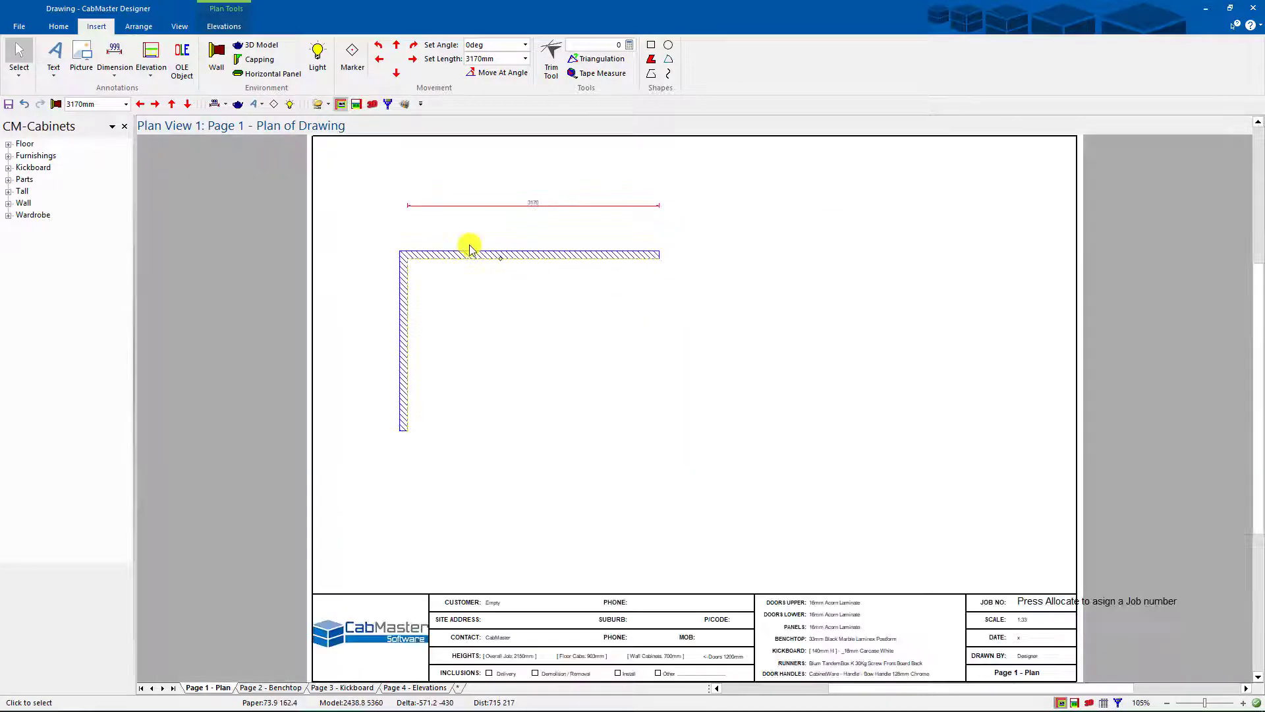
Make the elevation tool's default label font size 5 and red, then select the L-shaped wall.
{"action": "right_click", "coordinate": [155, 57]}
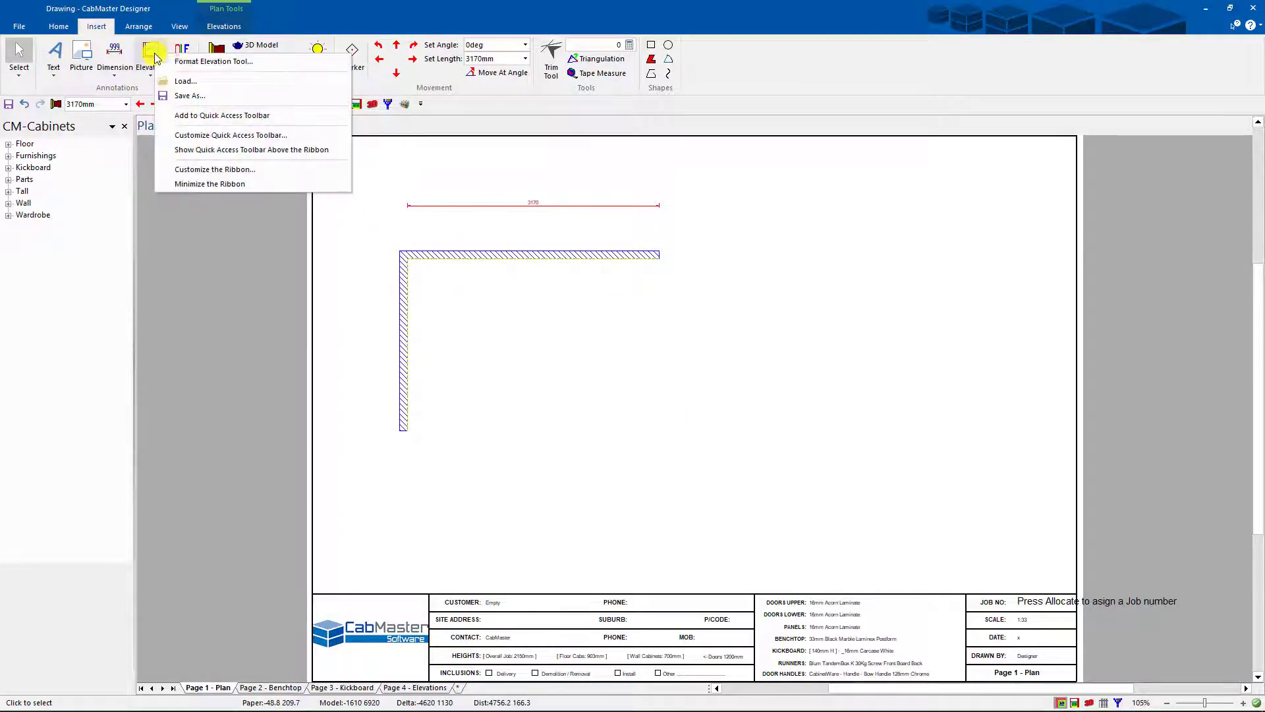
{"action": "left_click", "coordinate": [221, 62]}
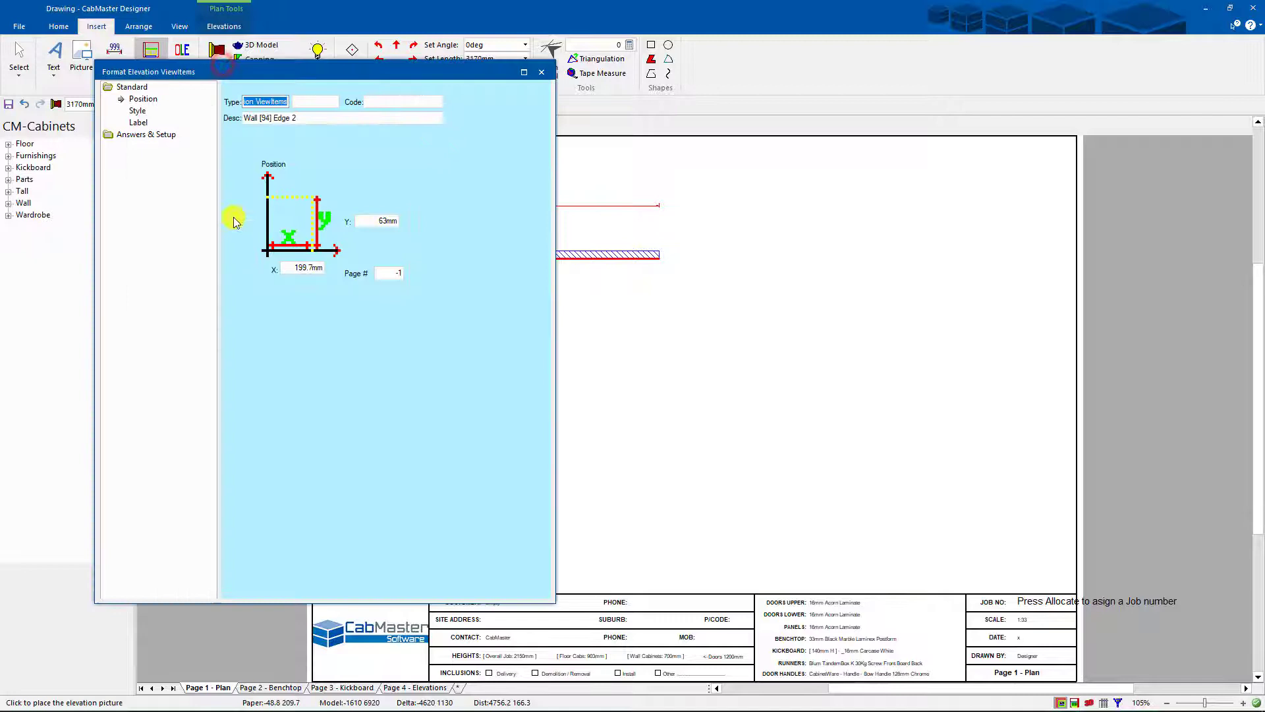
{"action": "left_click", "coordinate": [138, 122]}
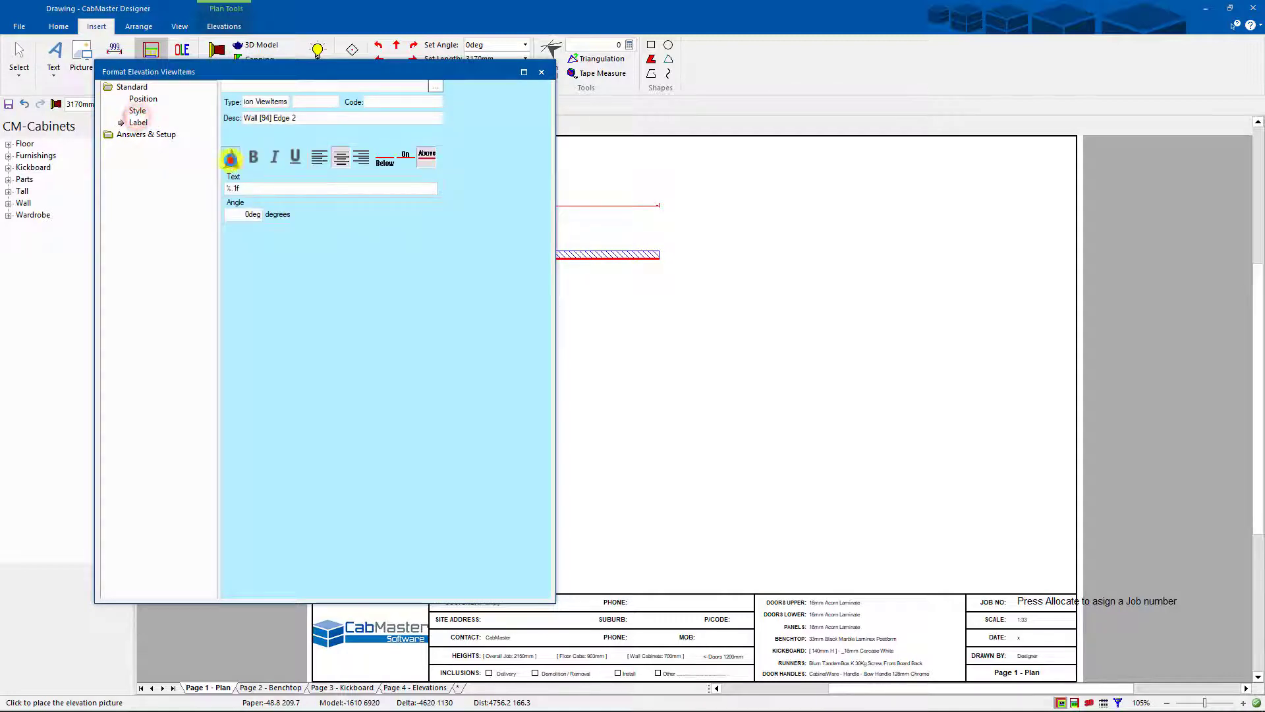
{"action": "left_click", "coordinate": [230, 157]}
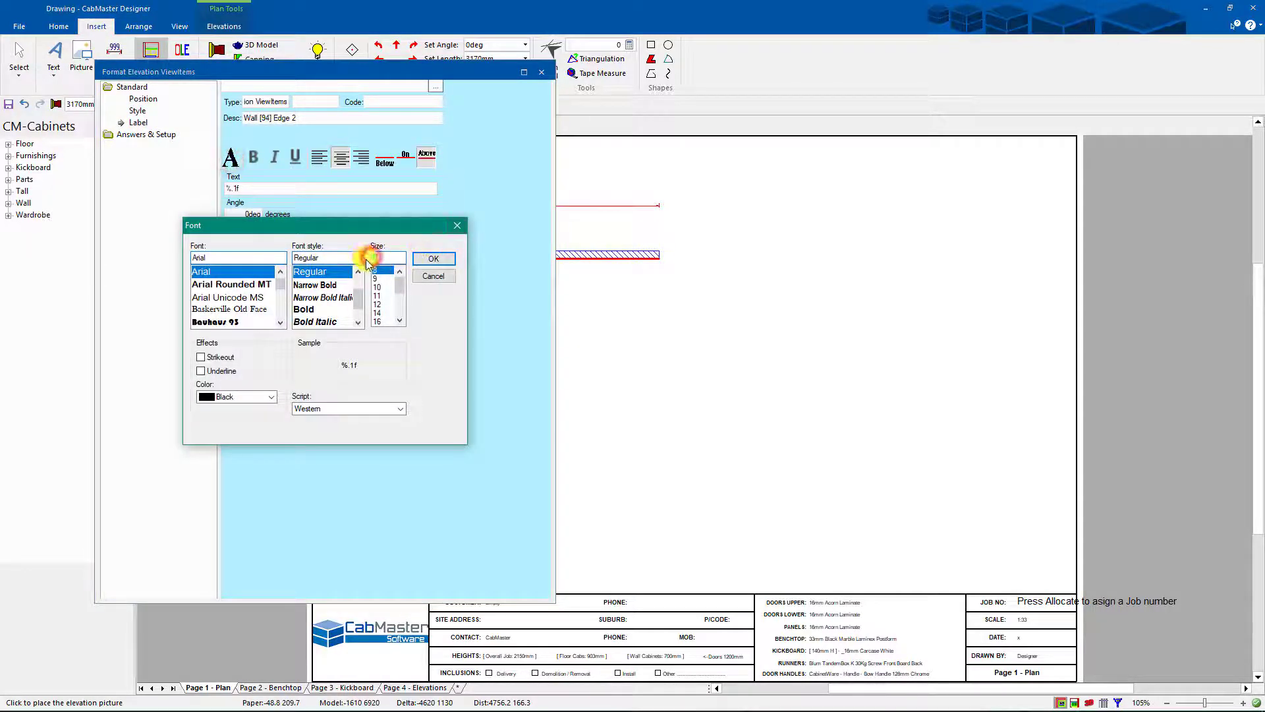
{"action": "left_click", "coordinate": [280, 393]}
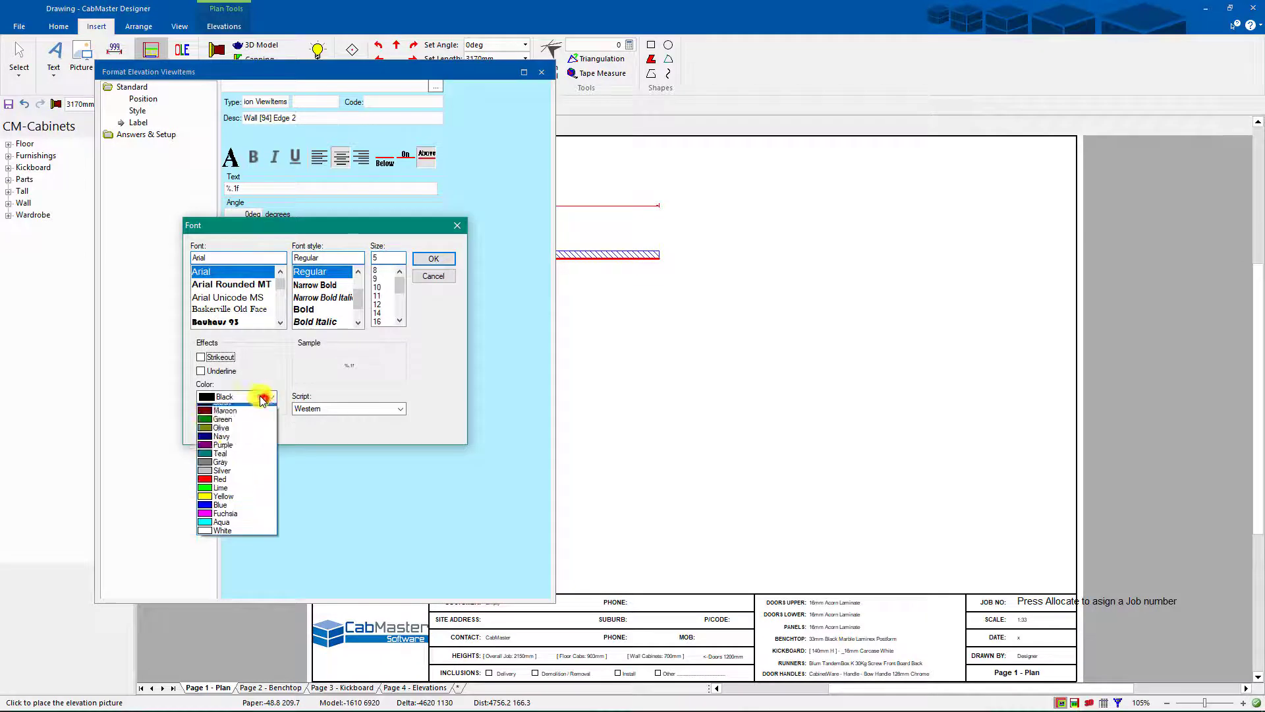
{"action": "left_click", "coordinate": [222, 485]}
{"action": "left_click", "coordinate": [427, 264]}
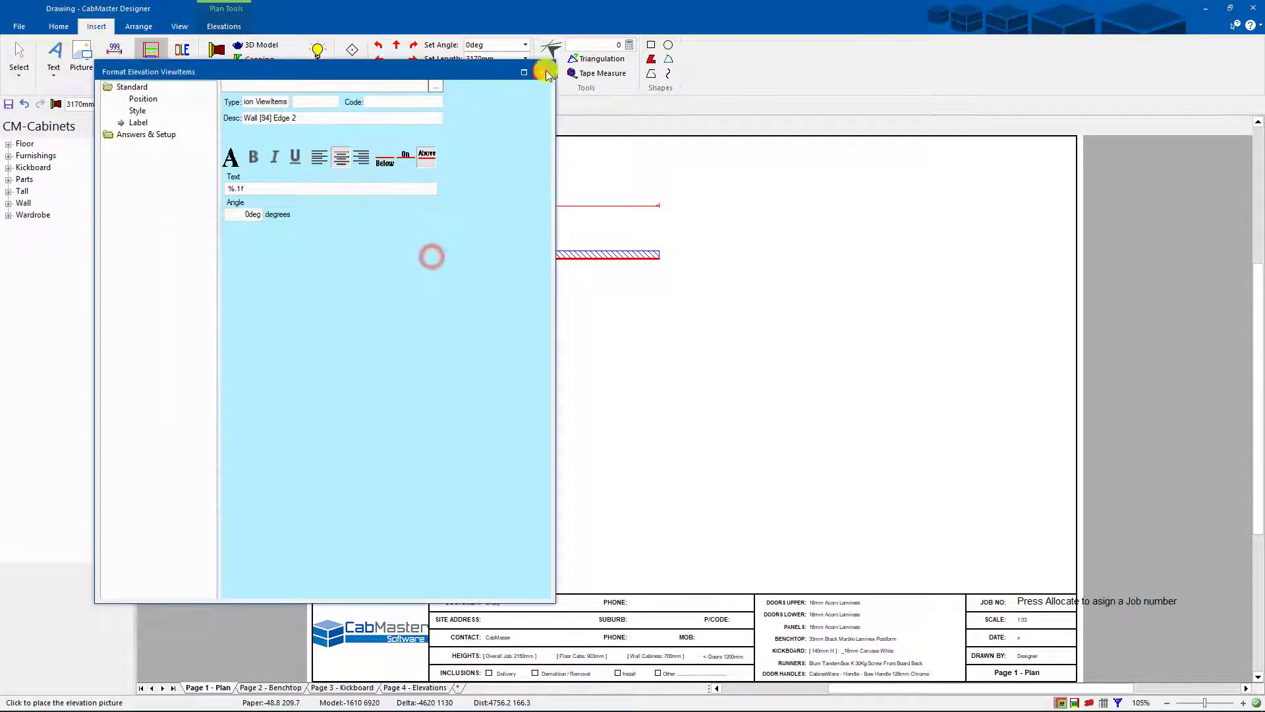
{"action": "left_click", "coordinate": [542, 72]}
{"action": "left_click", "coordinate": [19, 56]}
{"action": "left_click", "coordinate": [500, 255]}
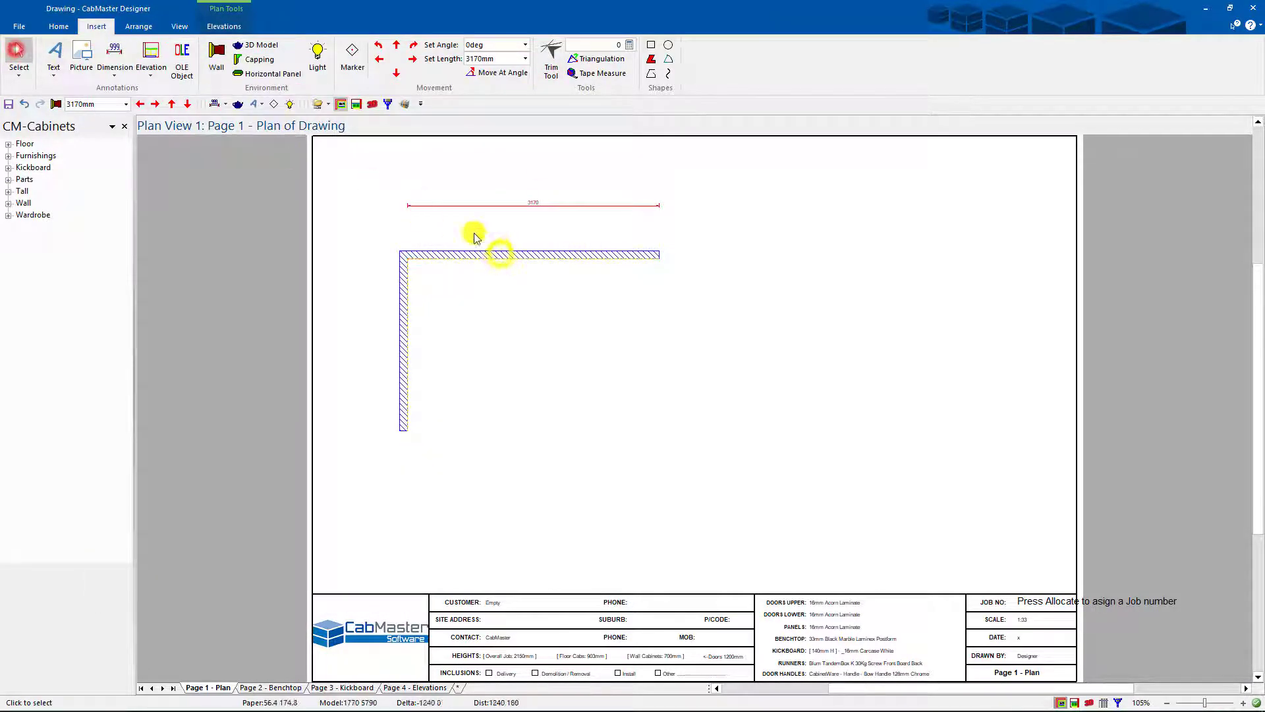
Generate an automatic elevation of the top wall and move it right of the plan.
{"action": "right_click", "coordinate": [500, 254]}
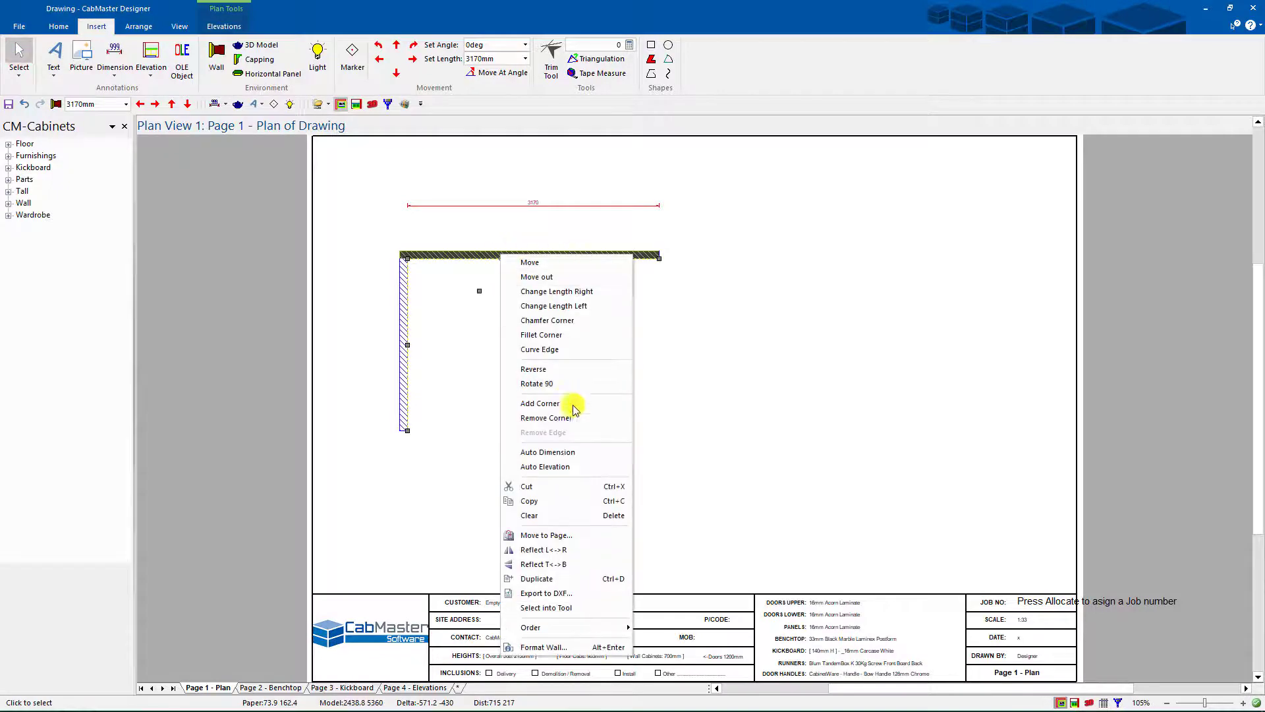
{"action": "left_click", "coordinate": [554, 466]}
{"action": "left_click_drag", "start_coordinate": [698, 259], "coordinate": [793, 406]}
Place a 450-wide Floor 1 Door Right cabinet against the top wall.
{"action": "left_click", "coordinate": [57, 26]}
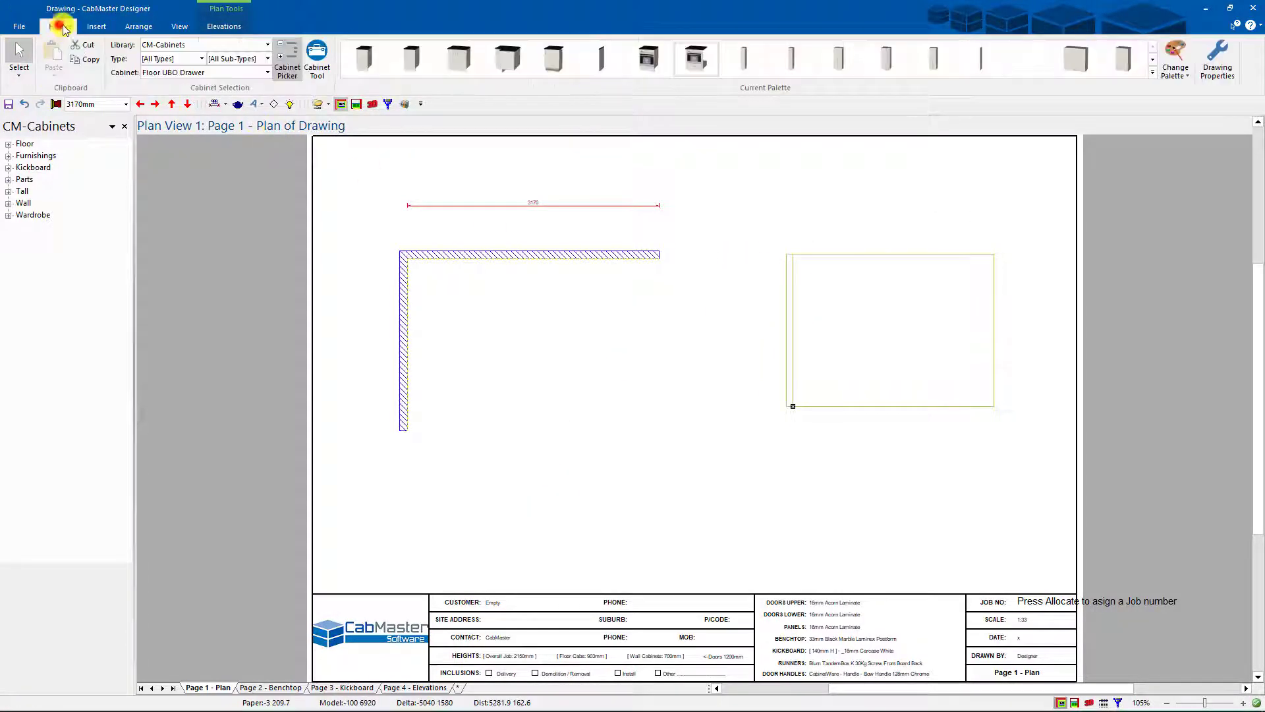
{"action": "left_click", "coordinate": [411, 58]}
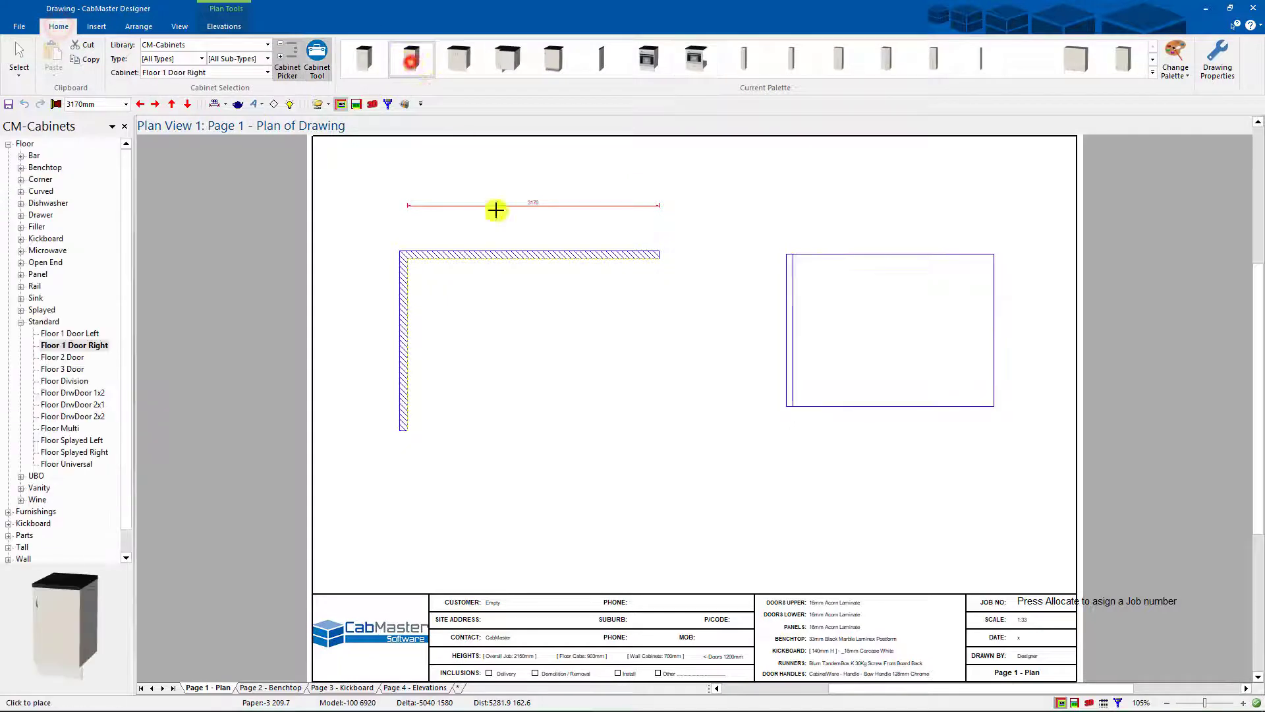
{"action": "left_click", "coordinate": [481, 268]}
{"action": "scroll", "coordinate": [853, 412], "scroll_direction": "up", "scroll_amount": 3}
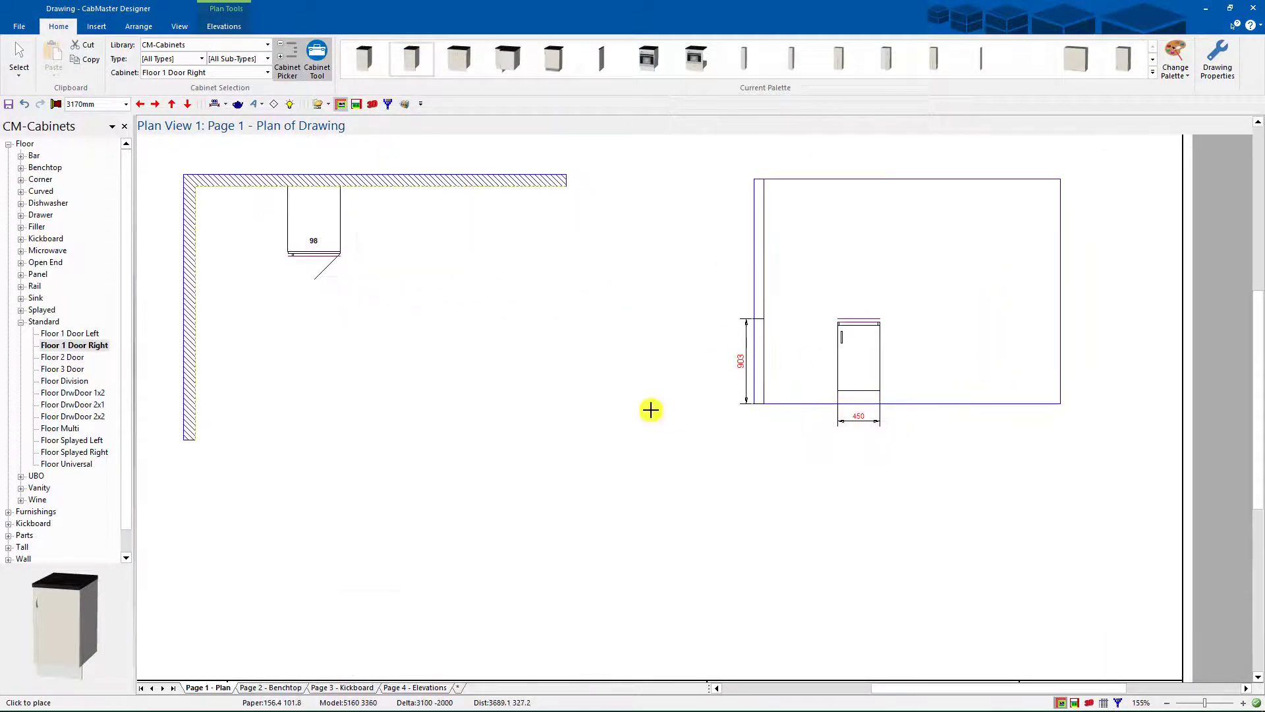
{"action": "scroll", "coordinate": [651, 410], "scroll_direction": "down", "scroll_amount": 3}
{"action": "left_click", "coordinate": [19, 53]}
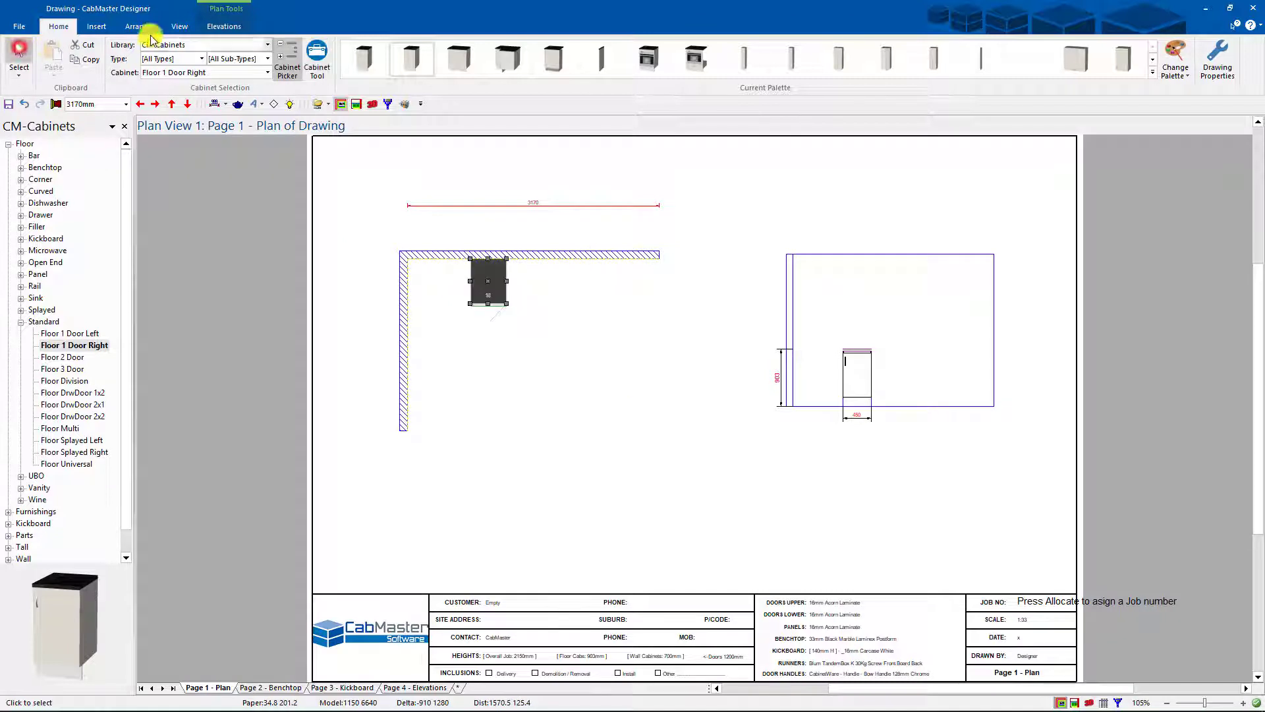
{"action": "left_click", "coordinate": [96, 26]}
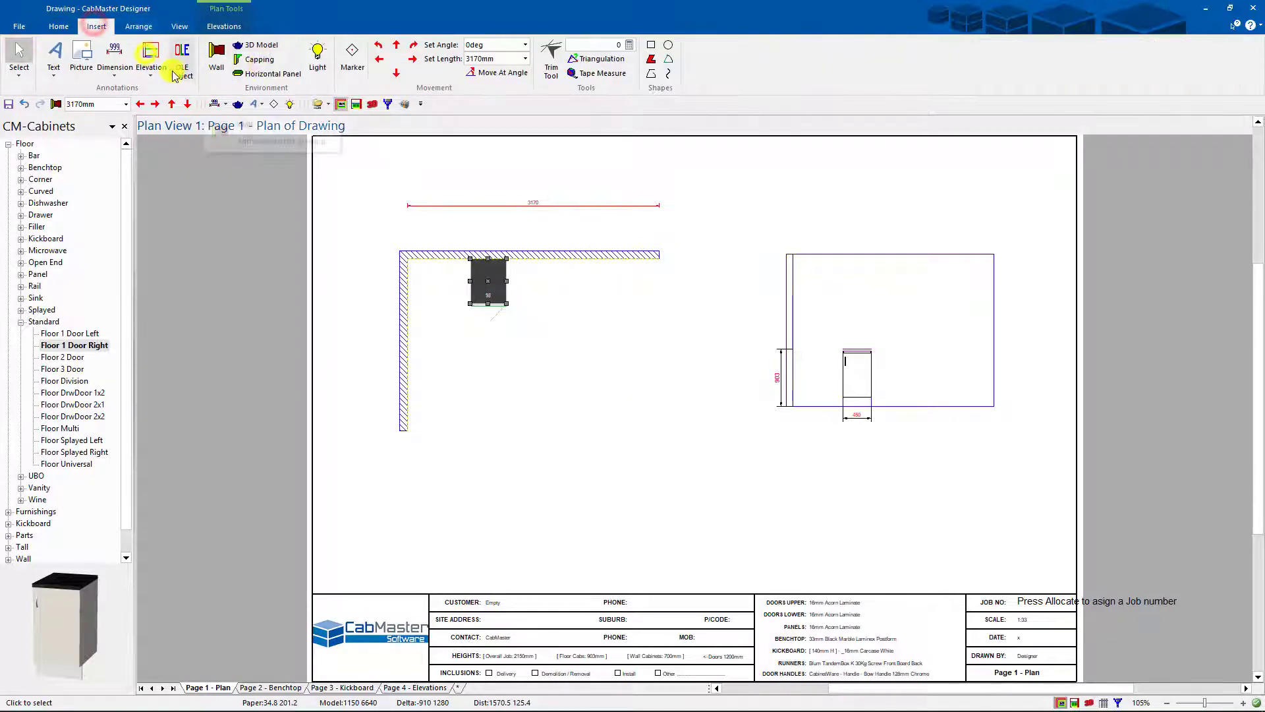
Make the elevation tool's arrows, ticks, dimension lines and stems red.
{"action": "right_click", "coordinate": [149, 54]}
{"action": "left_click", "coordinate": [210, 63]}
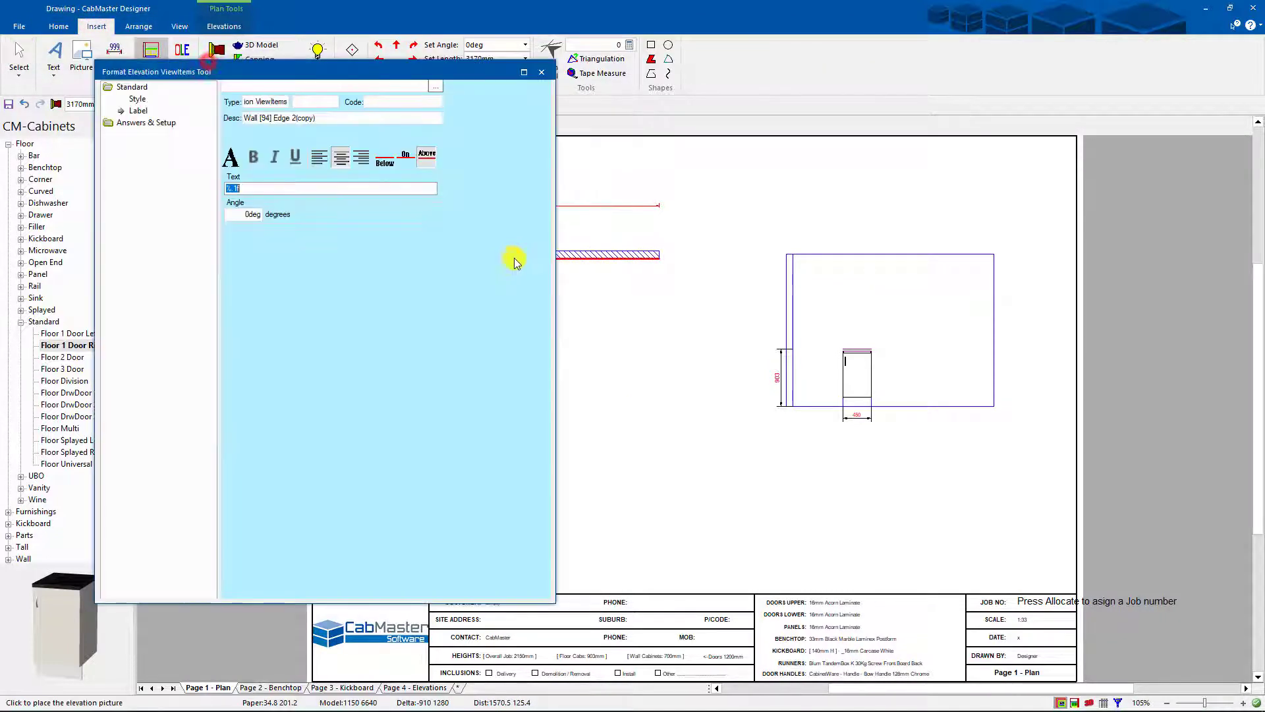
{"action": "left_click", "coordinate": [138, 99]}
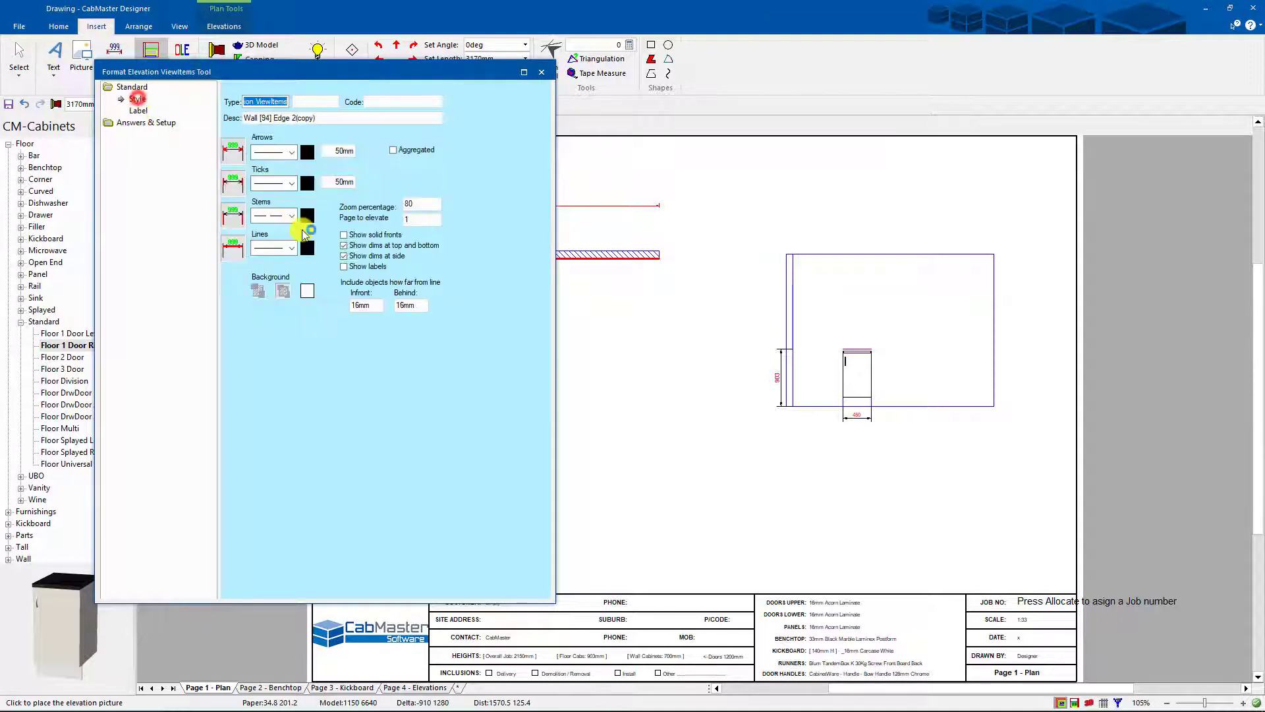
{"action": "left_click", "coordinate": [307, 153]}
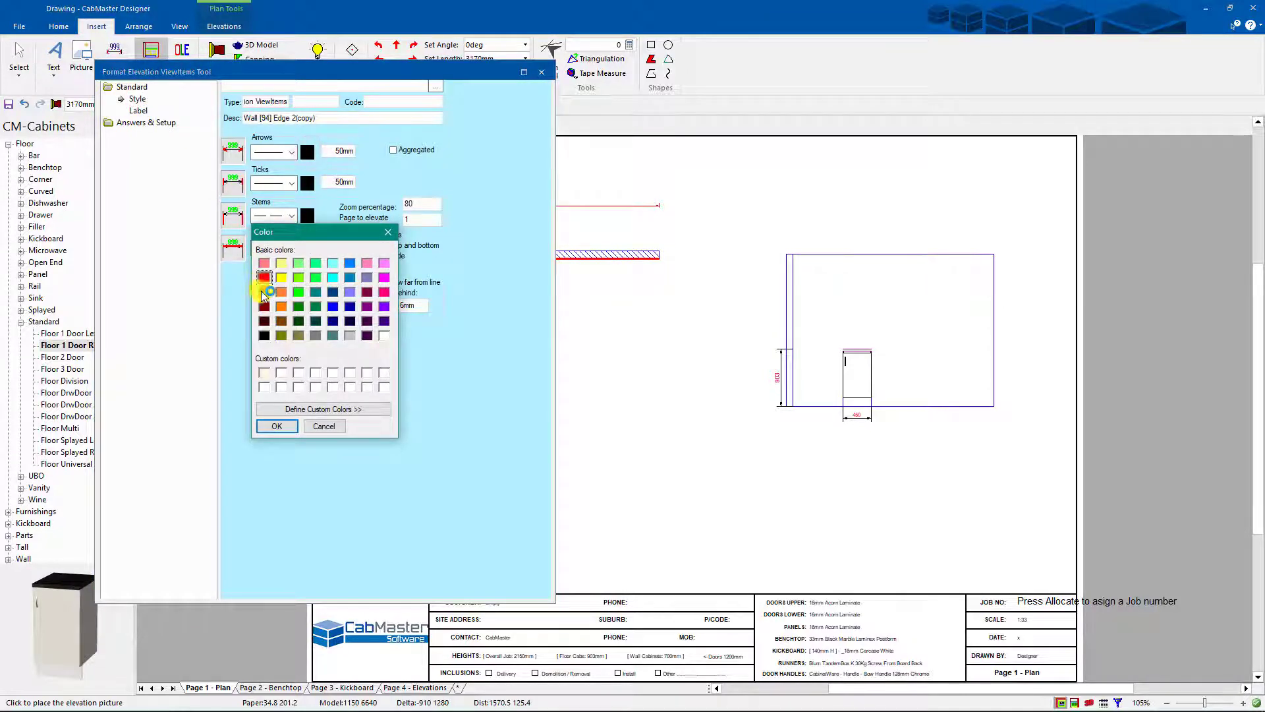
{"action": "left_click", "coordinate": [275, 426]}
{"action": "left_click", "coordinate": [307, 184]}
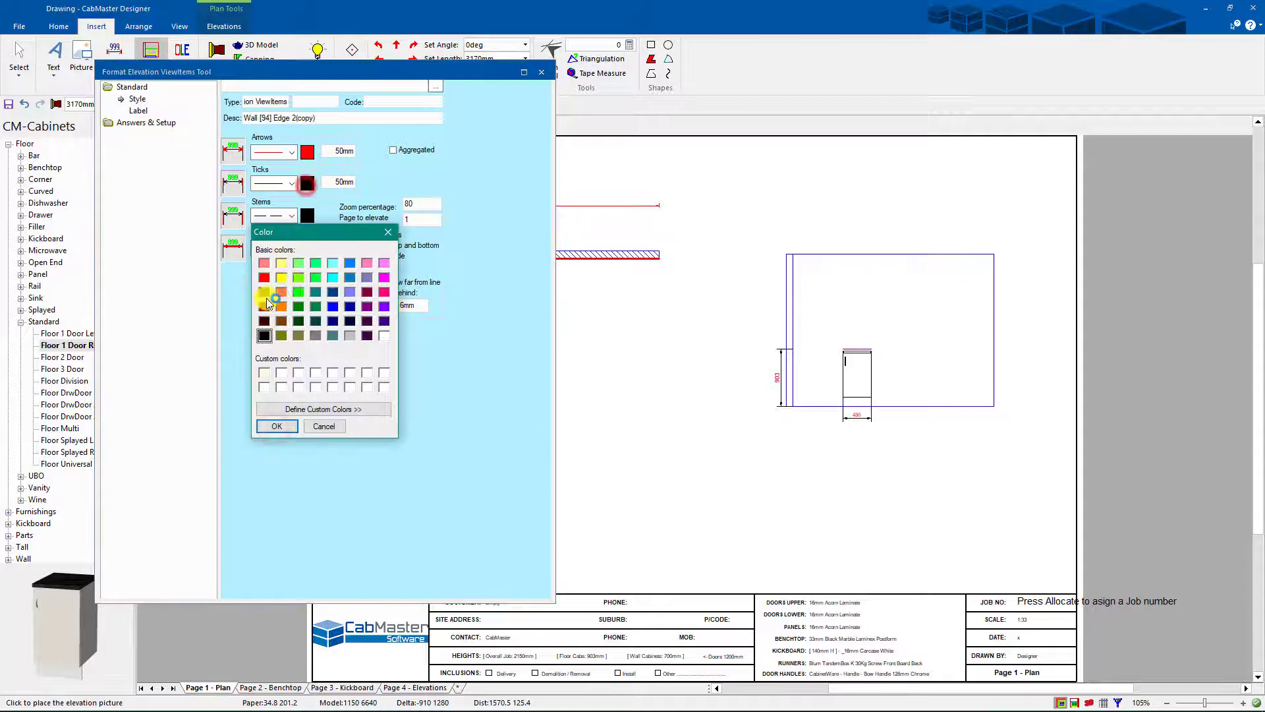
{"action": "left_click", "coordinate": [283, 427]}
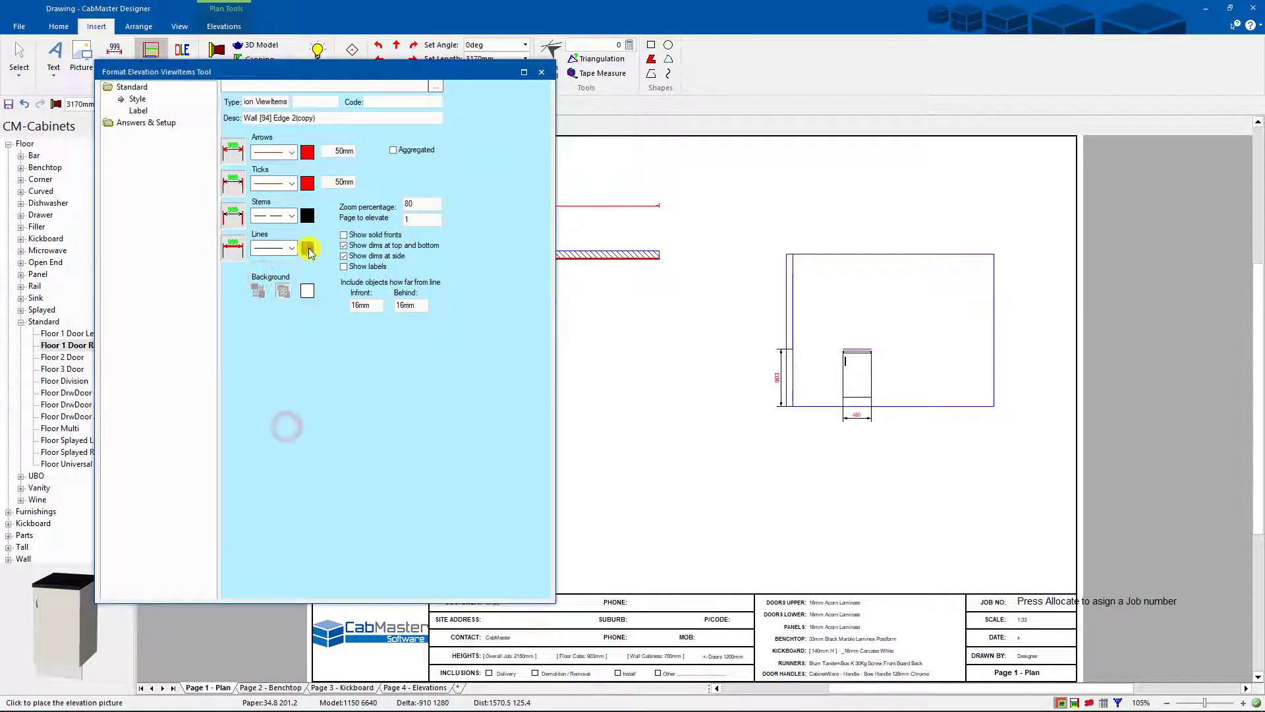
{"action": "left_click", "coordinate": [308, 248]}
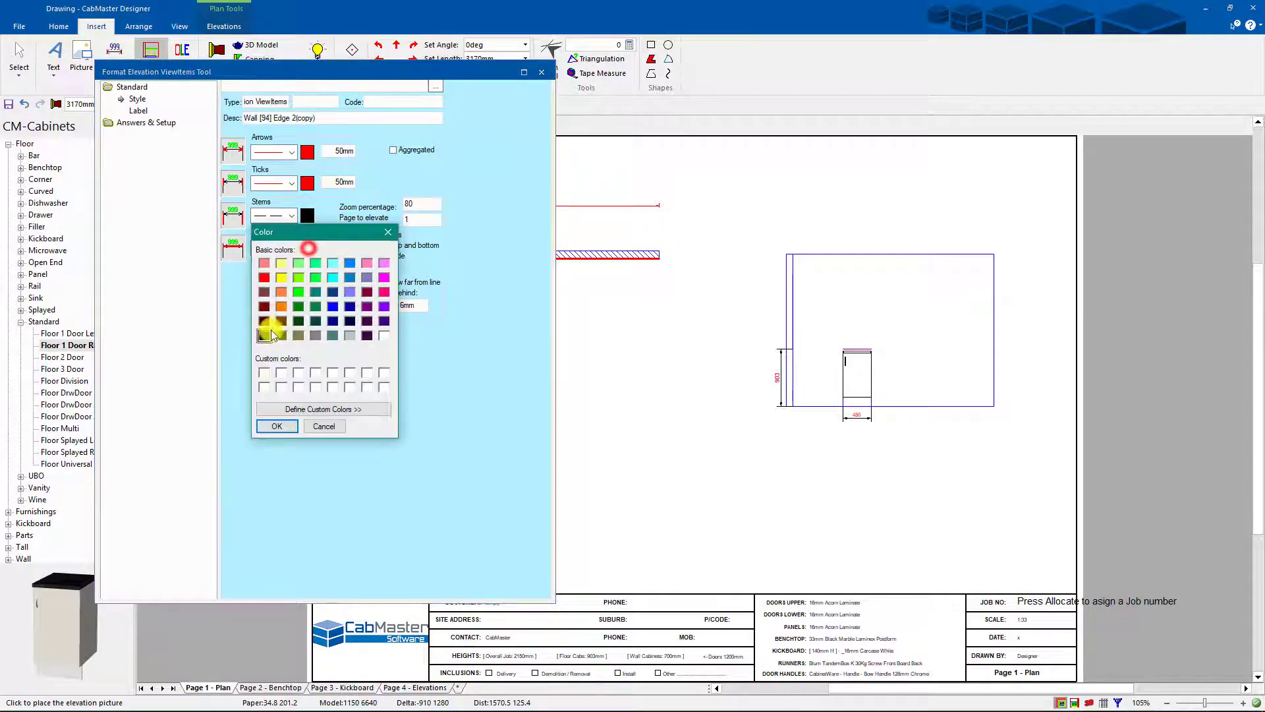
{"action": "left_click", "coordinate": [285, 427]}
{"action": "left_click", "coordinate": [306, 216]}
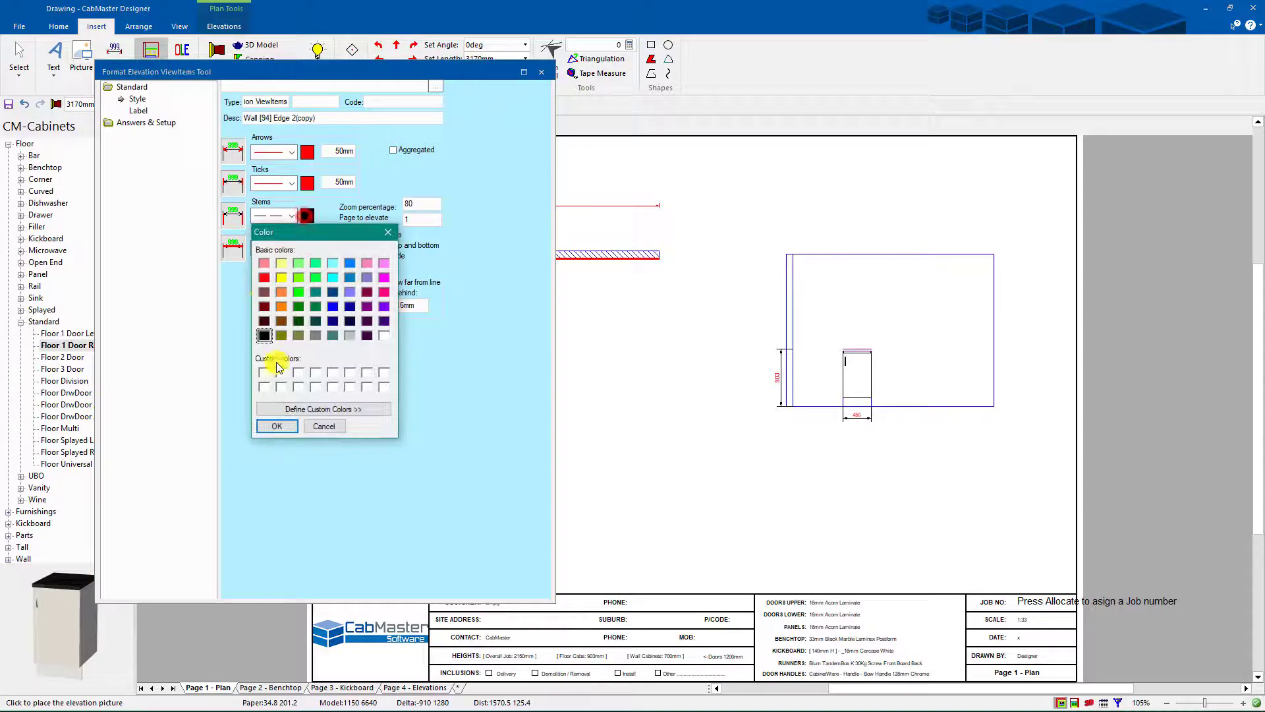
{"action": "left_click", "coordinate": [263, 277]}
{"action": "left_click", "coordinate": [282, 426]}
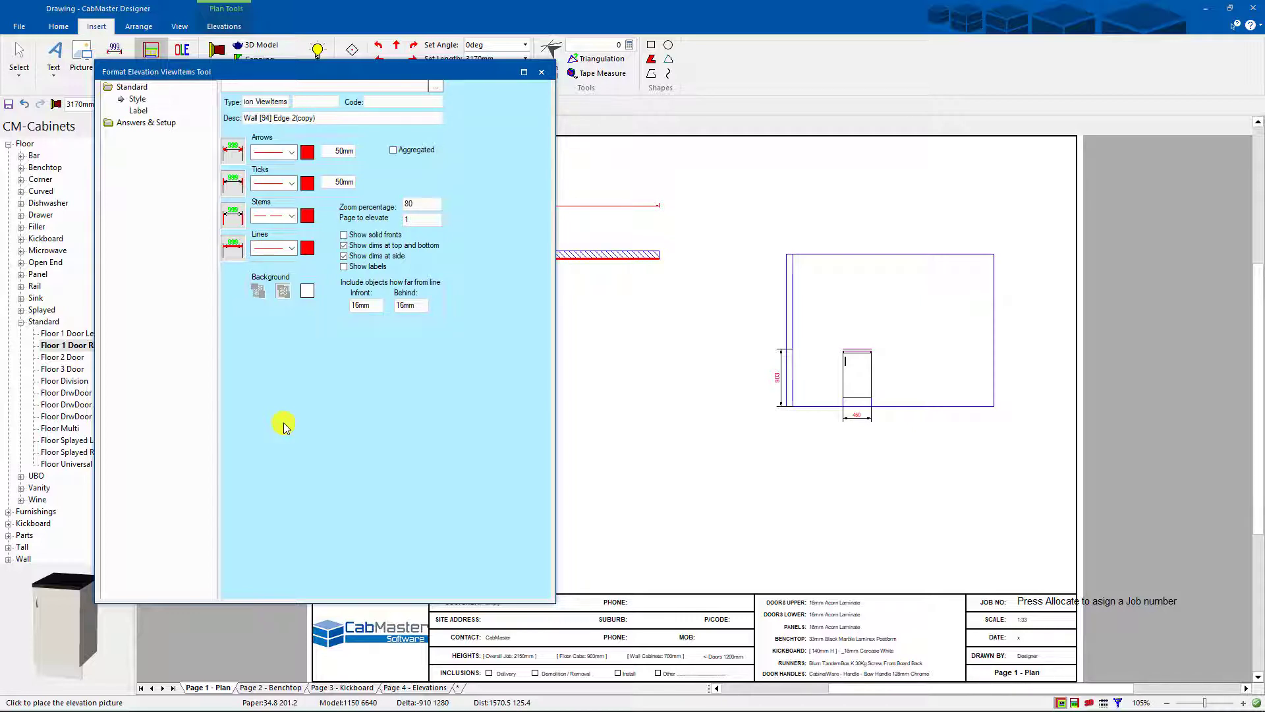
Set the elevation arrow and tick sizes to 30mm.
{"action": "left_click_drag", "start_coordinate": [334, 152], "coordinate": [367, 153]}
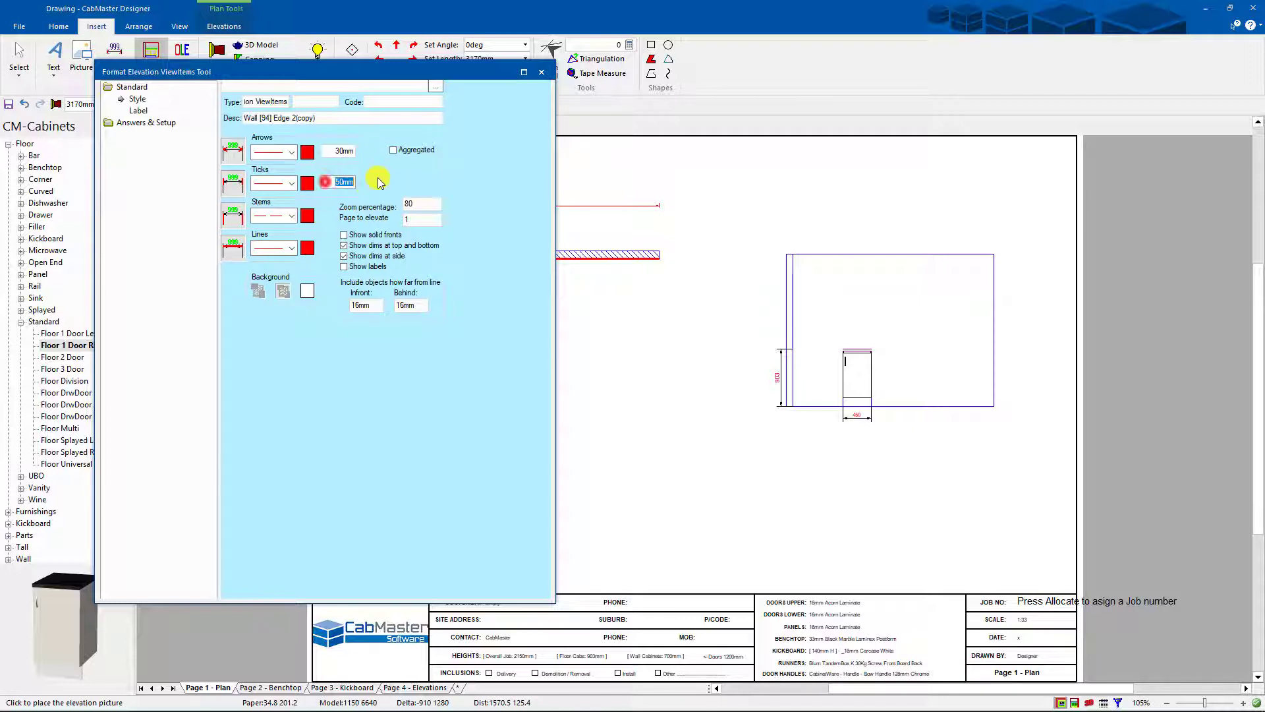
{"action": "type", "text": "30mm"}
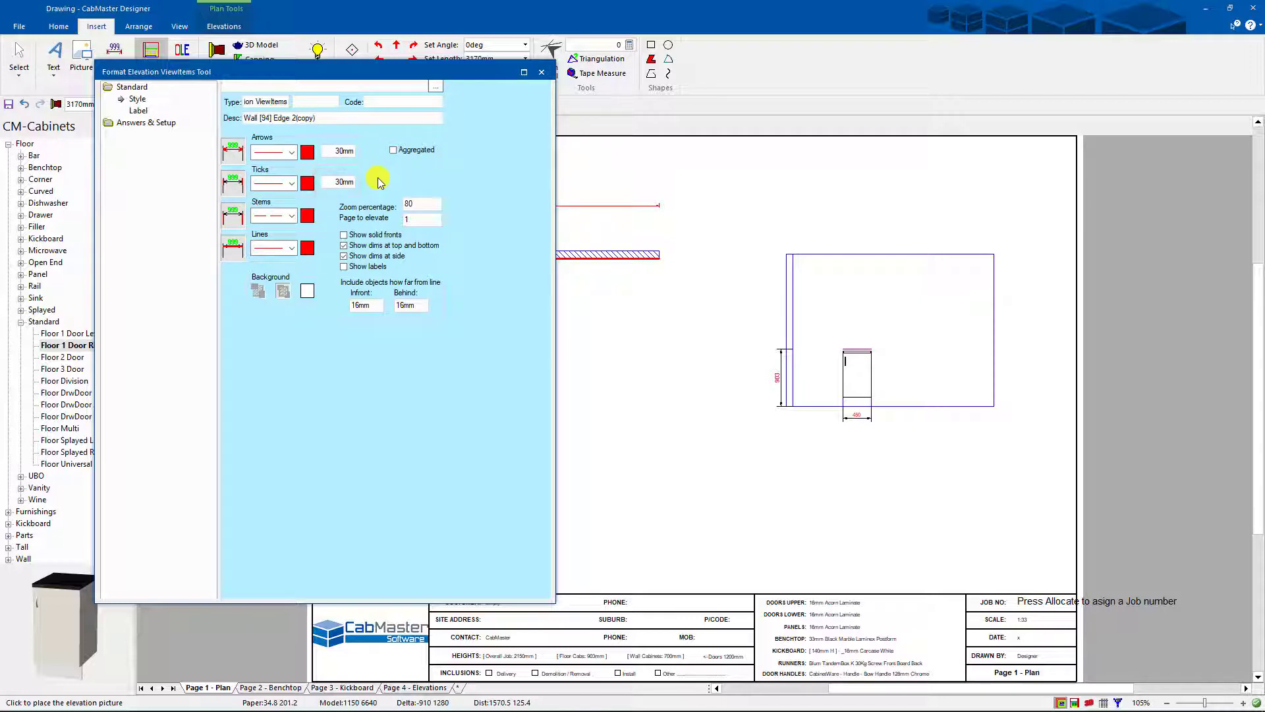
{"action": "left_click", "coordinate": [544, 72]}
Delete the old wall elevation from the plan page.
{"action": "left_click", "coordinate": [18, 56]}
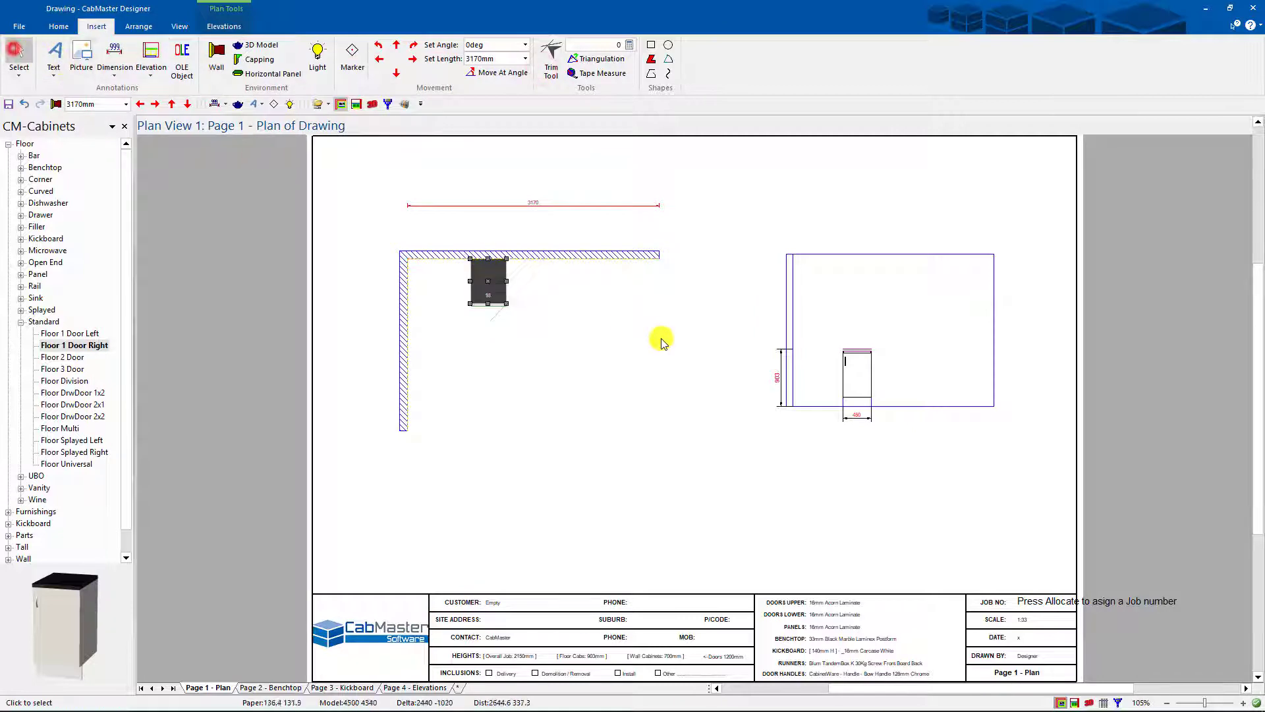
{"action": "left_click_drag", "start_coordinate": [653, 323], "coordinate": [834, 419]}
{"action": "key", "text": "Delete"}
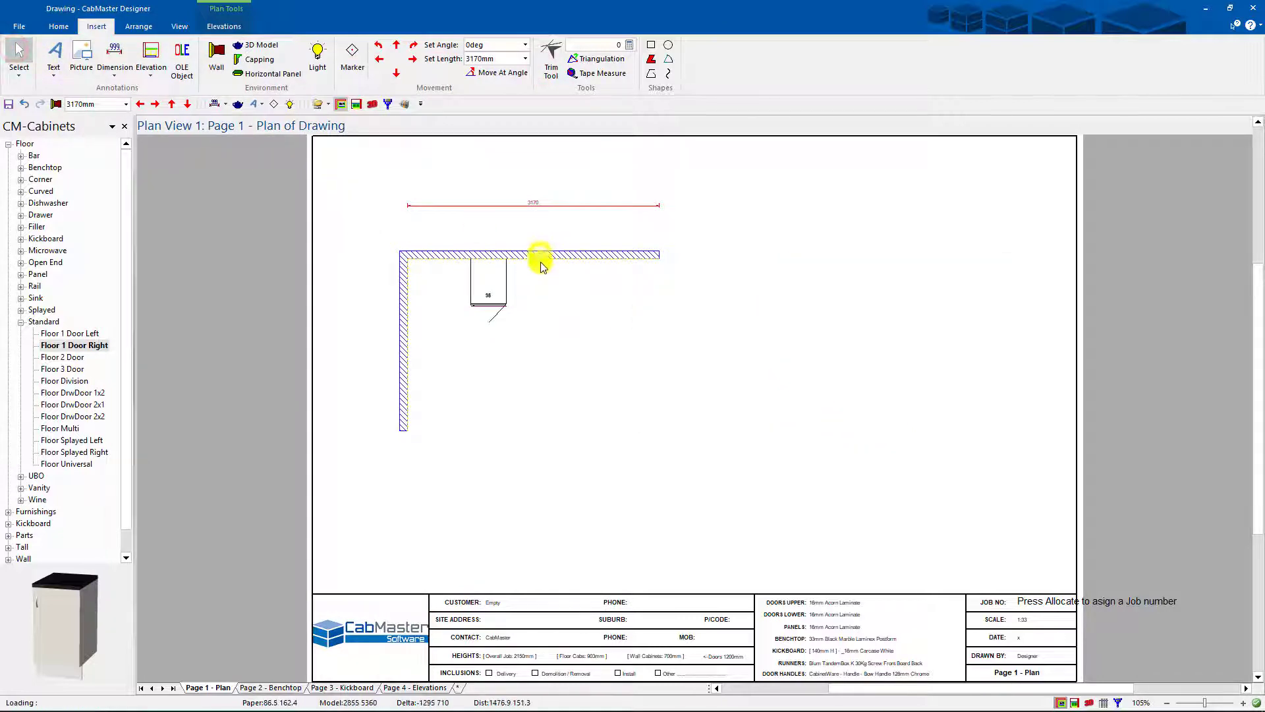
Place a new automatic wall elevation beside the plan, showing red 903 and 450 dimensions.
{"action": "left_click", "coordinate": [540, 257]}
{"action": "right_click", "coordinate": [540, 255]}
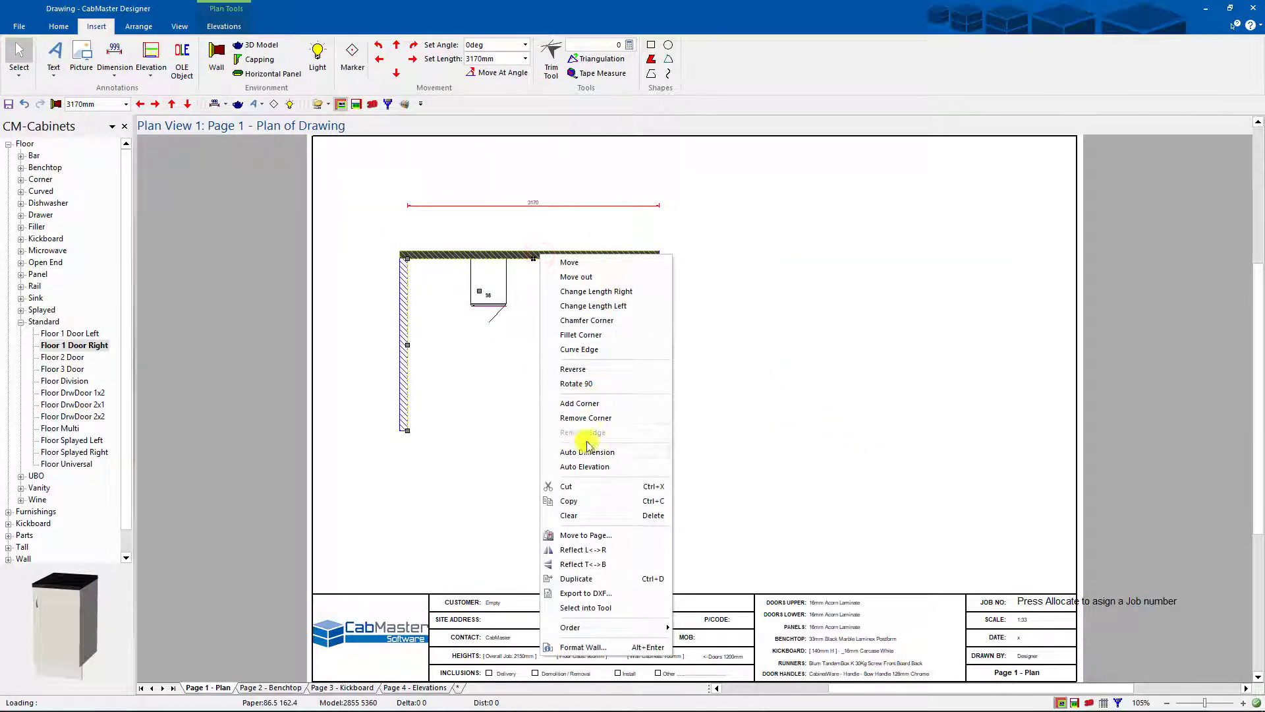
{"action": "left_click", "coordinate": [584, 467]}
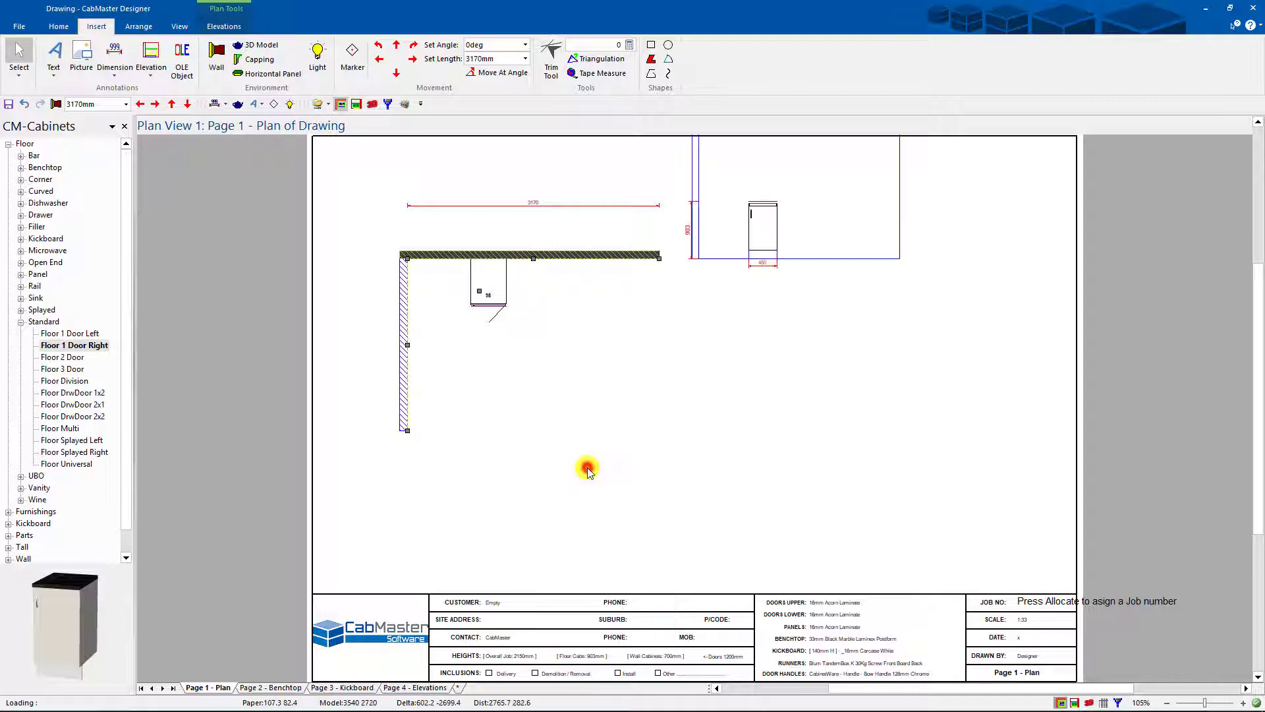
{"action": "left_click", "coordinate": [698, 257]}
{"action": "left_click", "coordinate": [817, 451]}
{"action": "scroll", "coordinate": [857, 417], "scroll_direction": "up", "scroll_amount": 3}
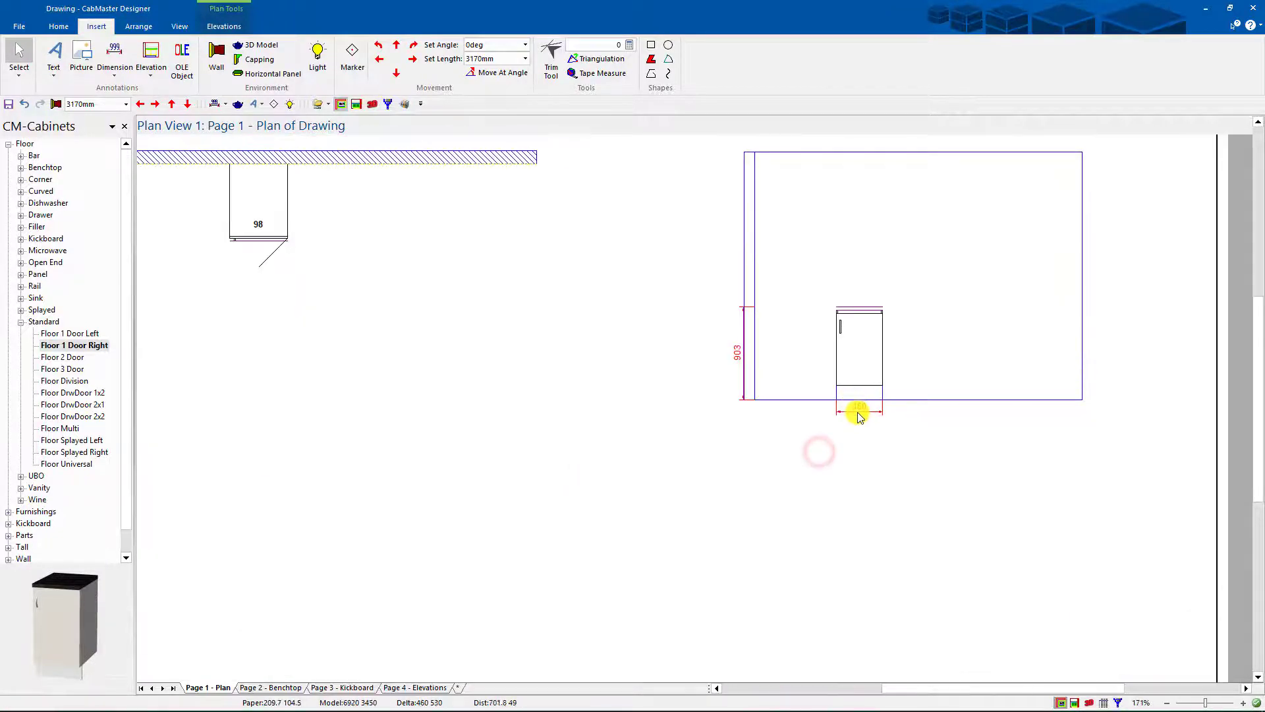
{"action": "scroll", "coordinate": [858, 416], "scroll_direction": "up", "scroll_amount": 2}
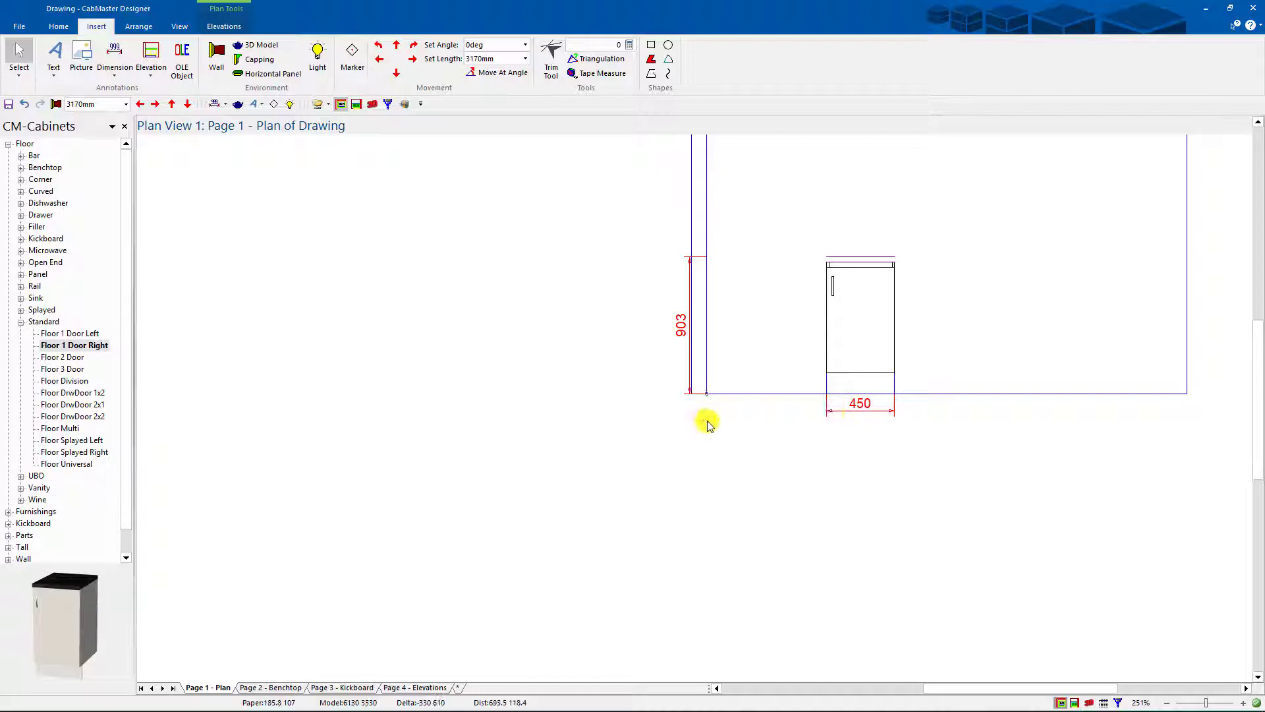
{"action": "scroll", "coordinate": [707, 424], "scroll_direction": "down", "scroll_amount": 5}
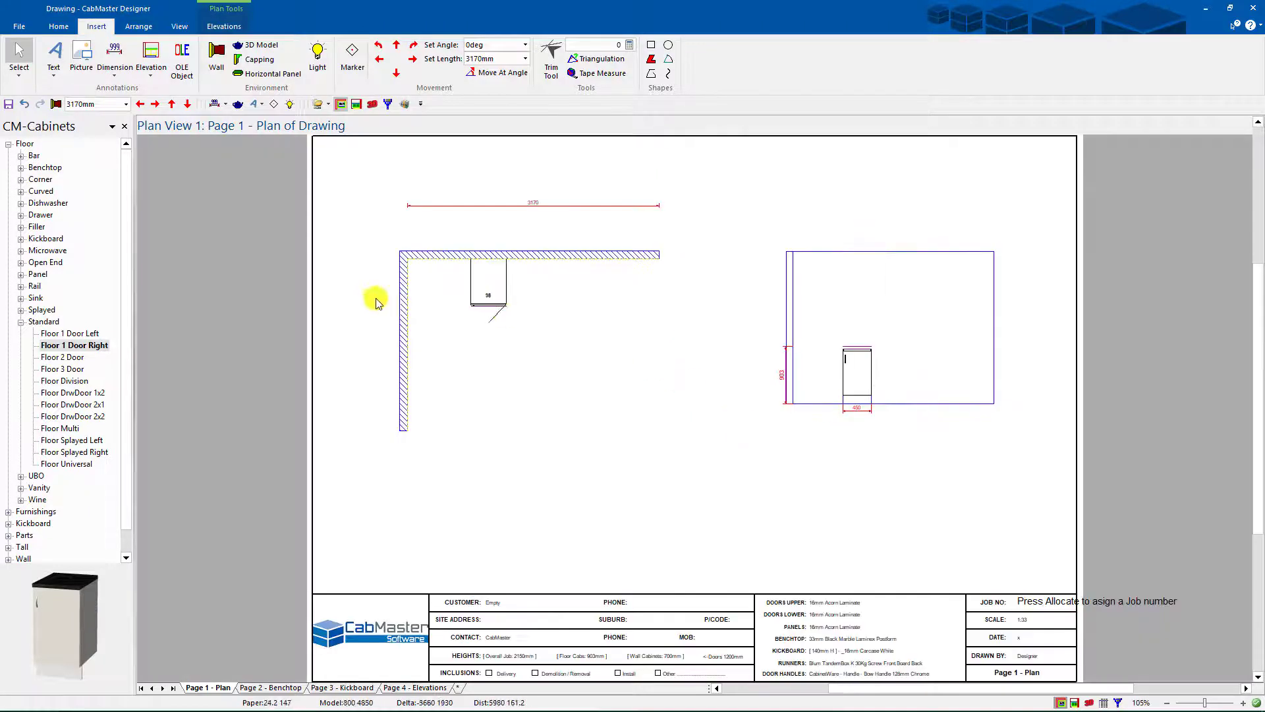
{"action": "right_click", "coordinate": [58, 57]}
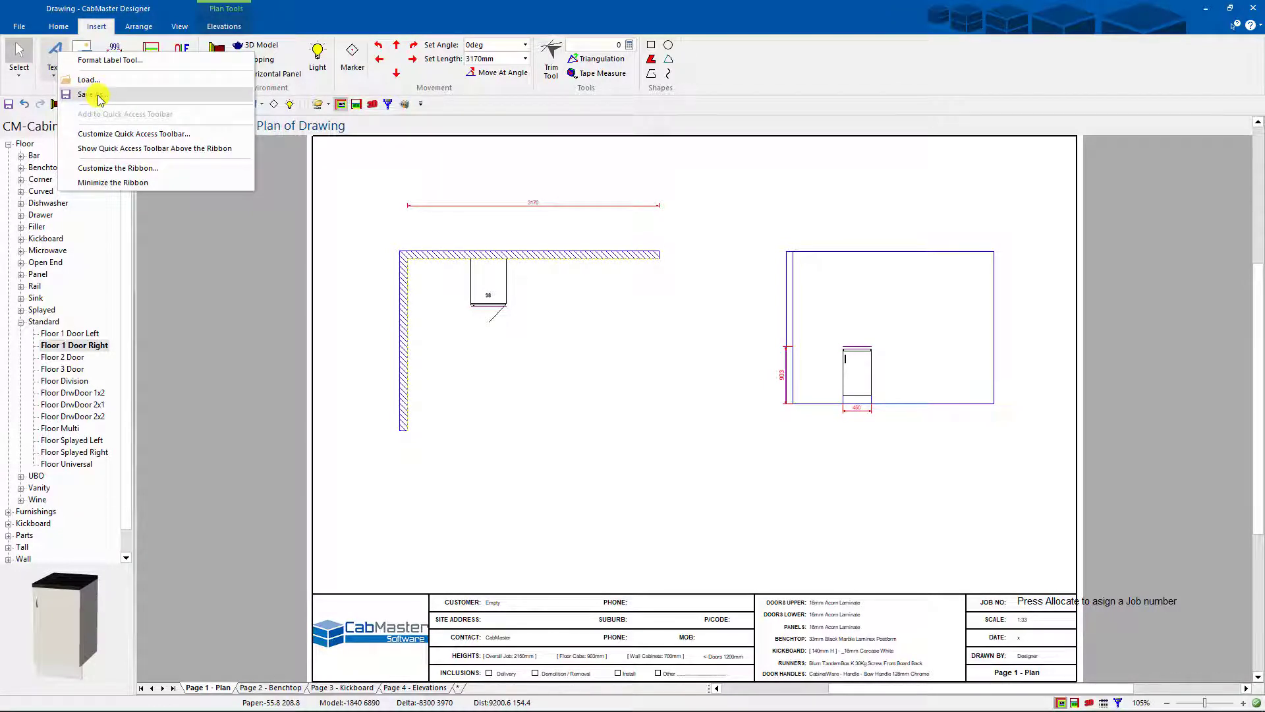
{"action": "right_click", "coordinate": [55, 51]}
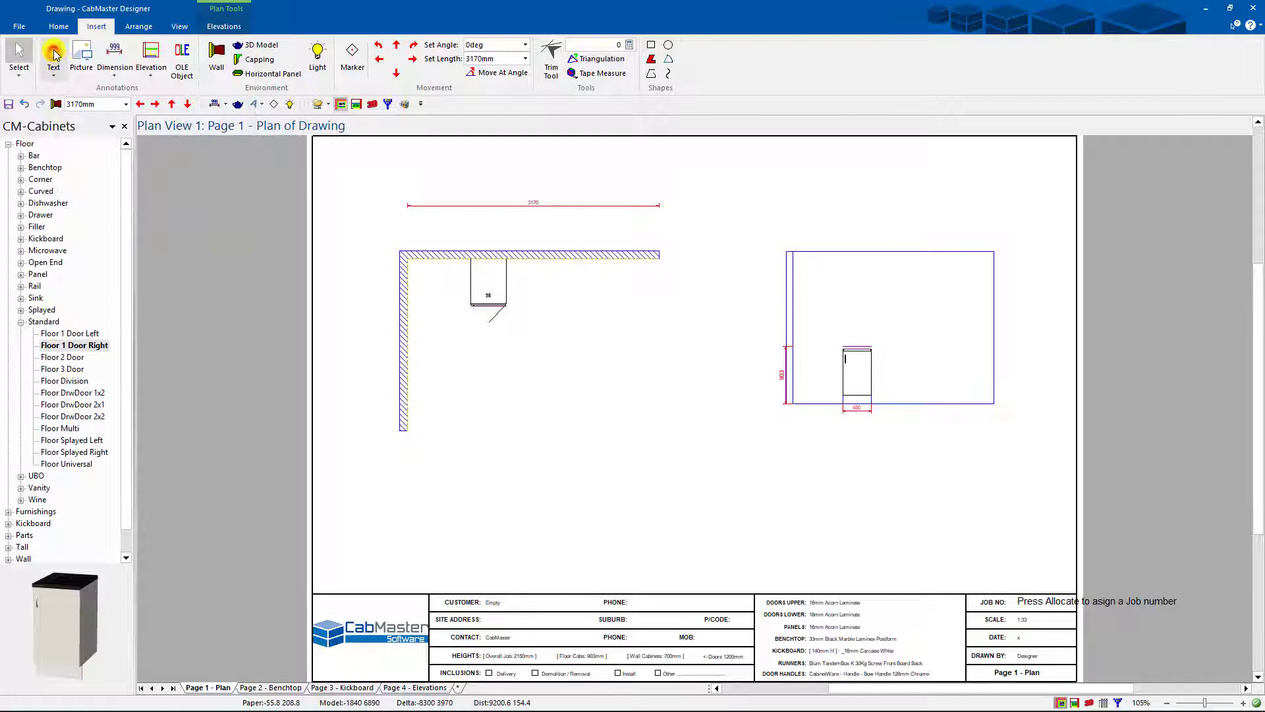
{"action": "key", "text": "Escape"}
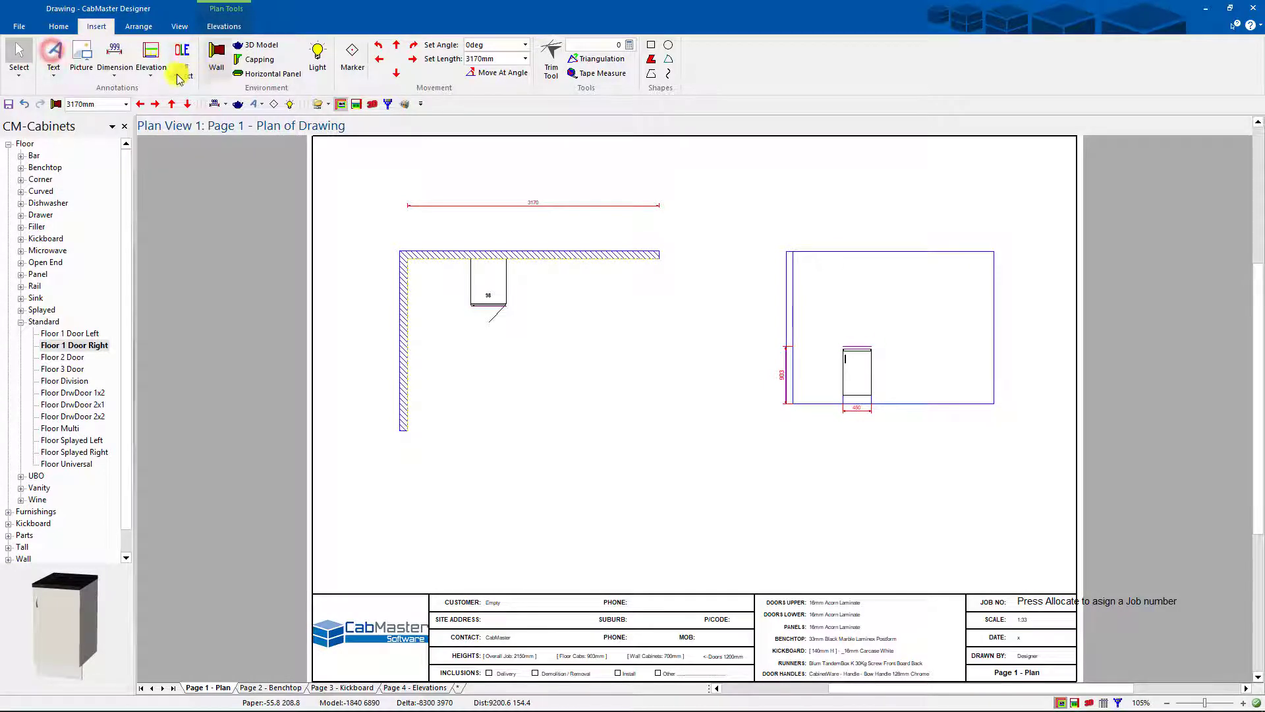
{"action": "right_click", "coordinate": [114, 57]}
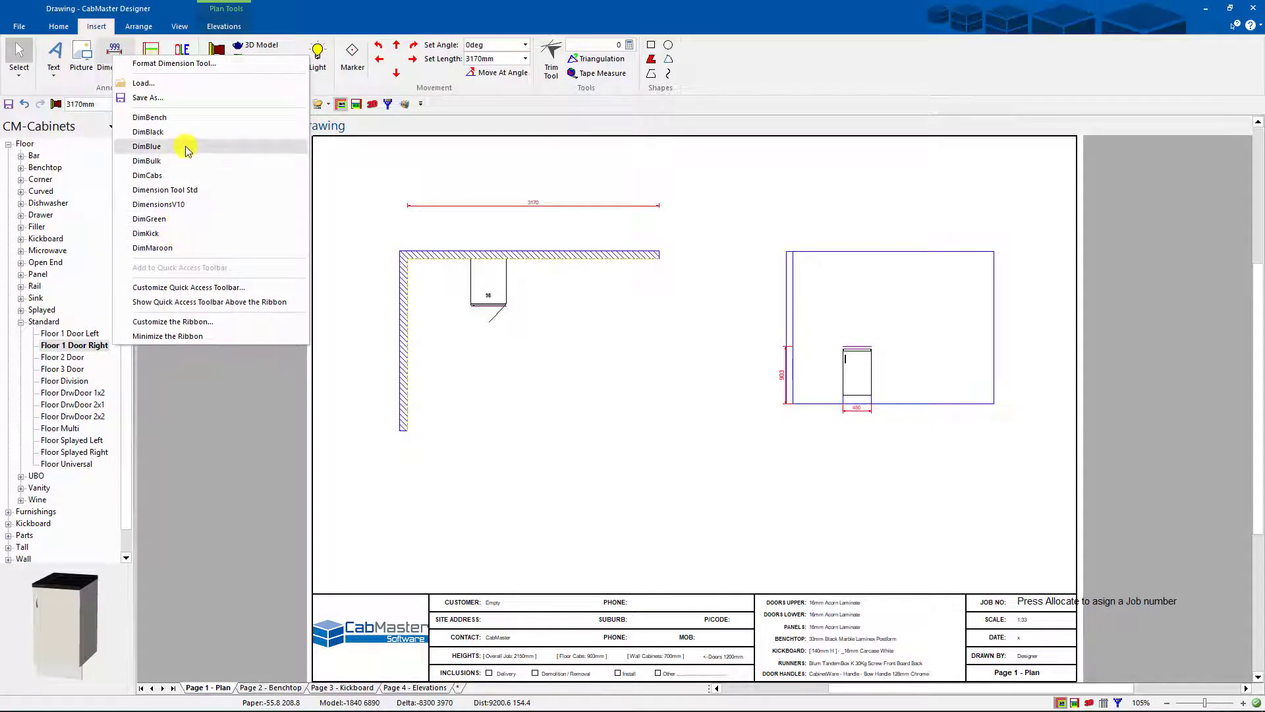
{"action": "left_click", "coordinate": [54, 53]}
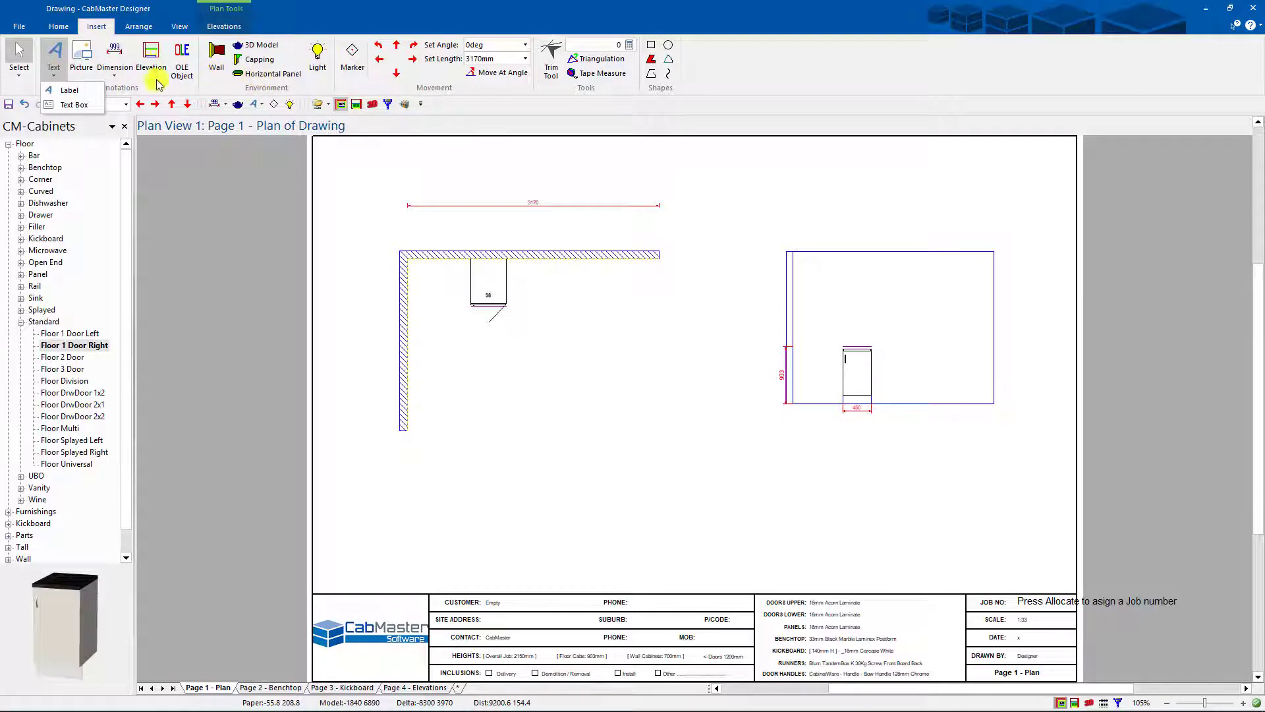
{"action": "left_click", "coordinate": [464, 116]}
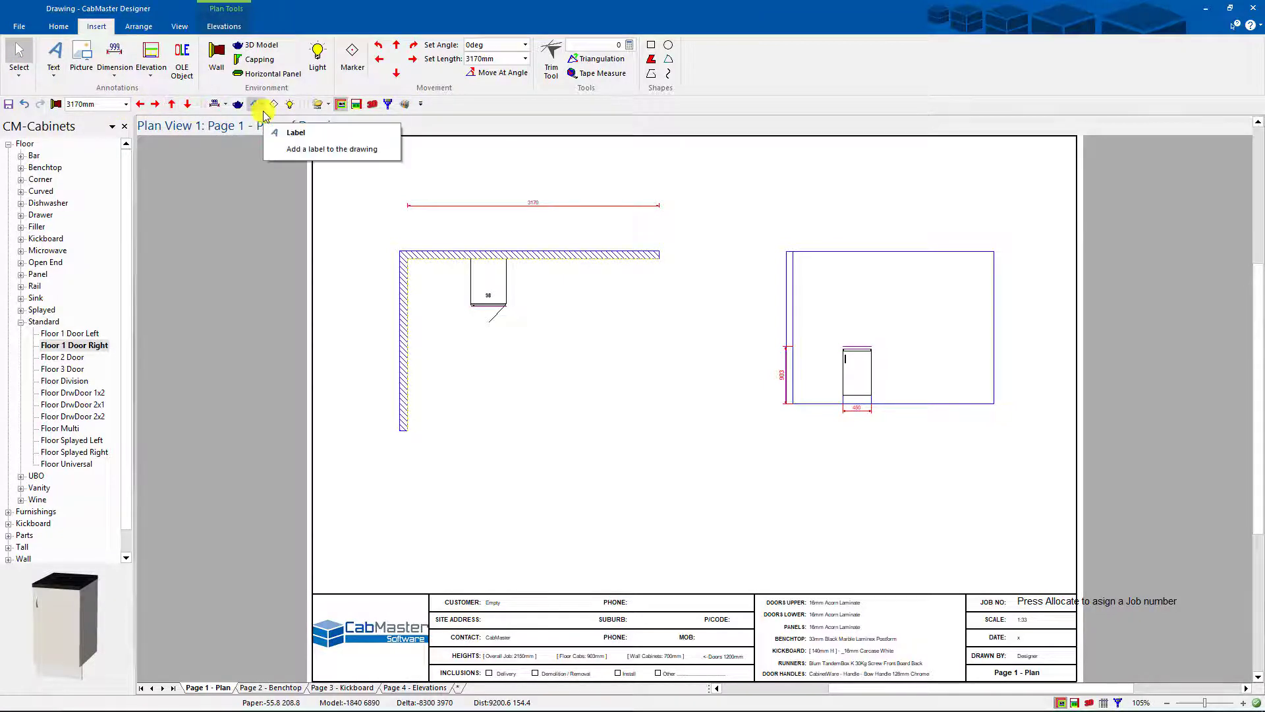
Load the DimBlue preset and add a blue 3170 dimension above the top wall.
{"action": "right_click", "coordinate": [215, 104]}
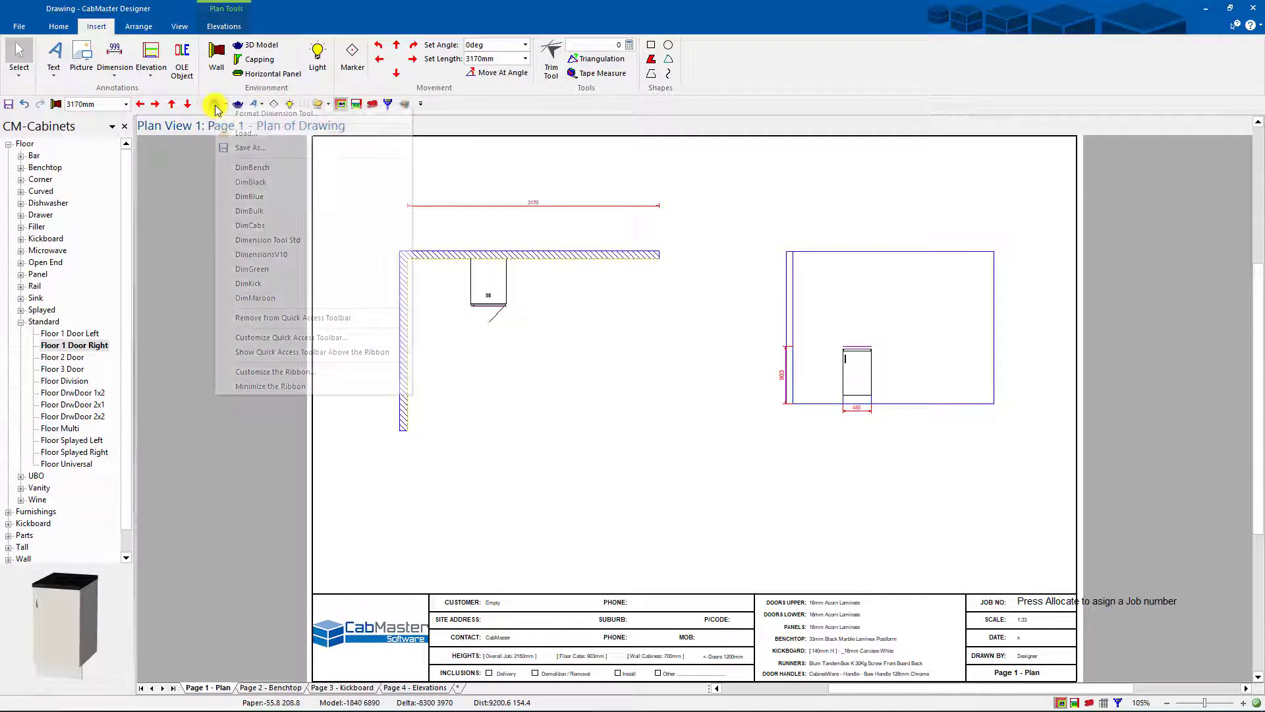
{"action": "left_click", "coordinate": [267, 197]}
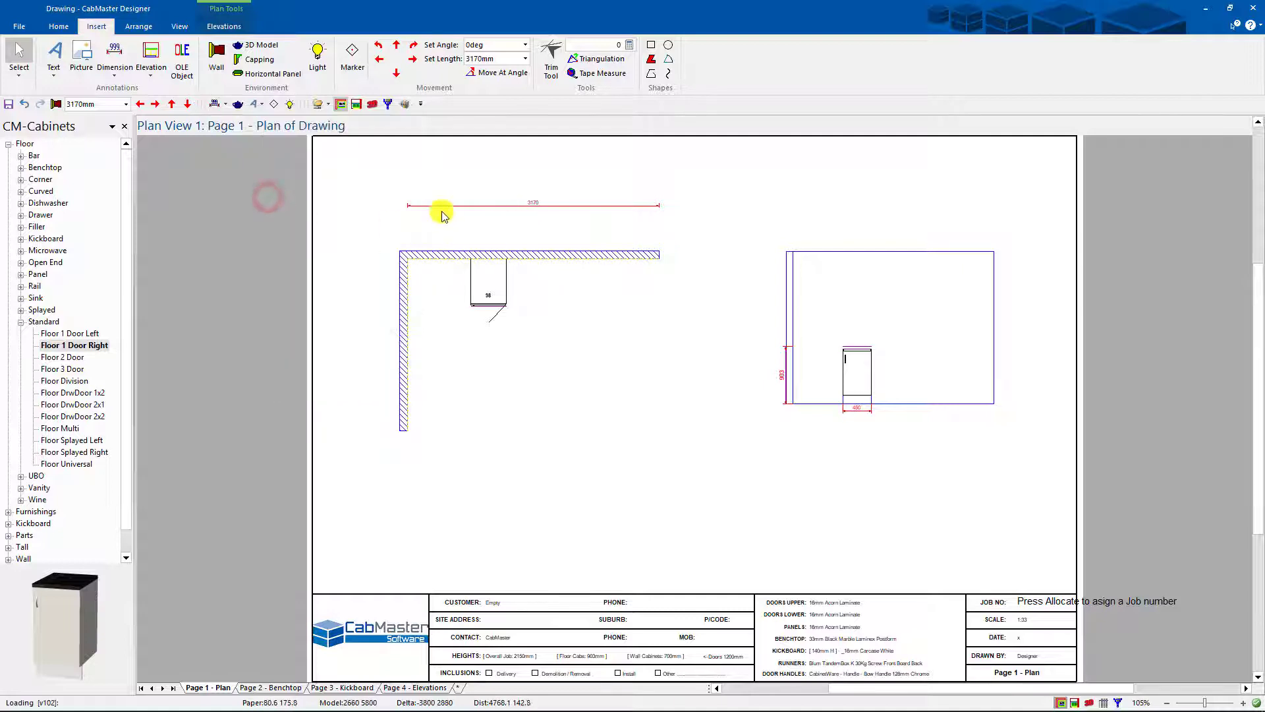
{"action": "left_click", "coordinate": [214, 104]}
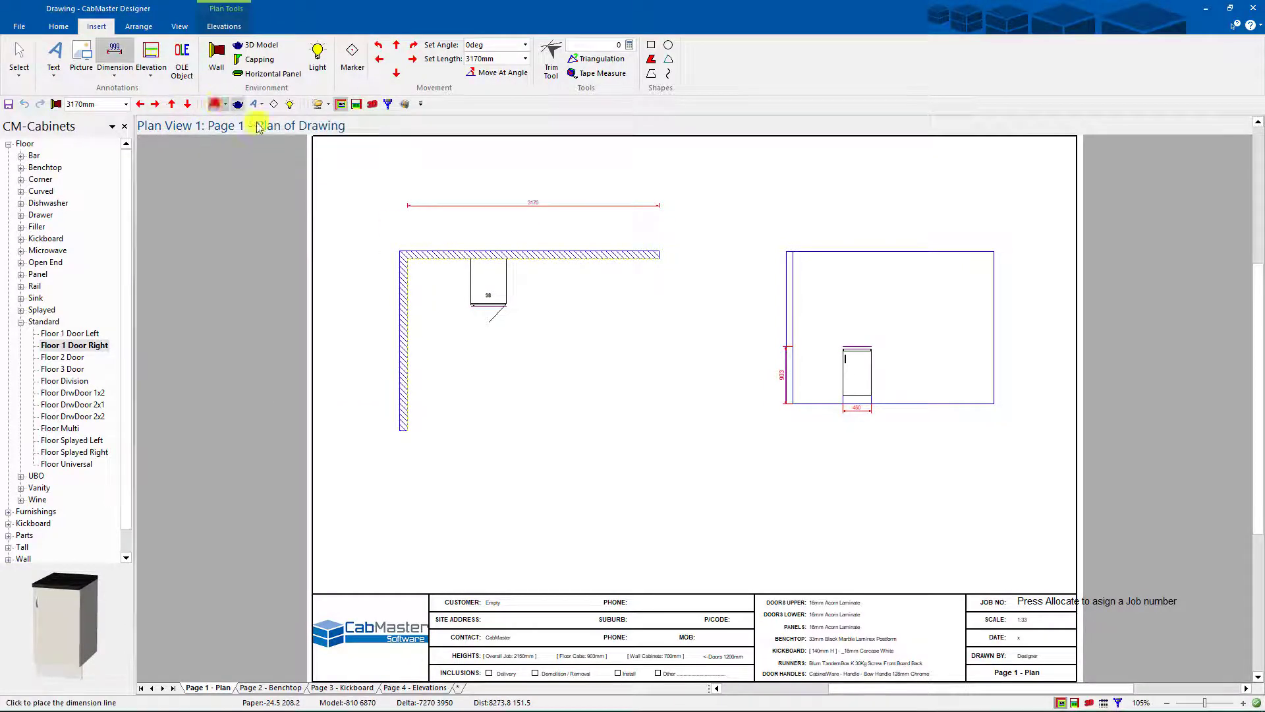
{"action": "left_click", "coordinate": [505, 232]}
{"action": "left_click", "coordinate": [408, 260]}
{"action": "left_click", "coordinate": [661, 255]}
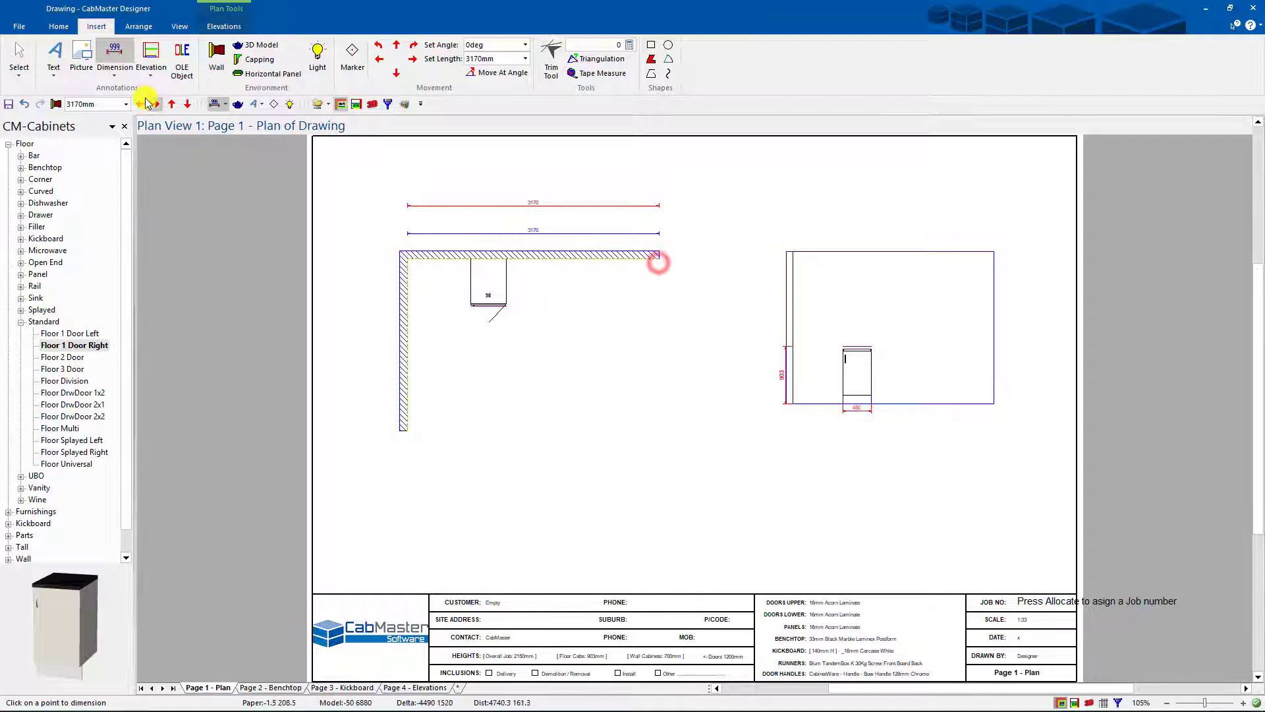
Load DimGreen and add a green 3170 dimension above the red one.
{"action": "right_click", "coordinate": [215, 105]}
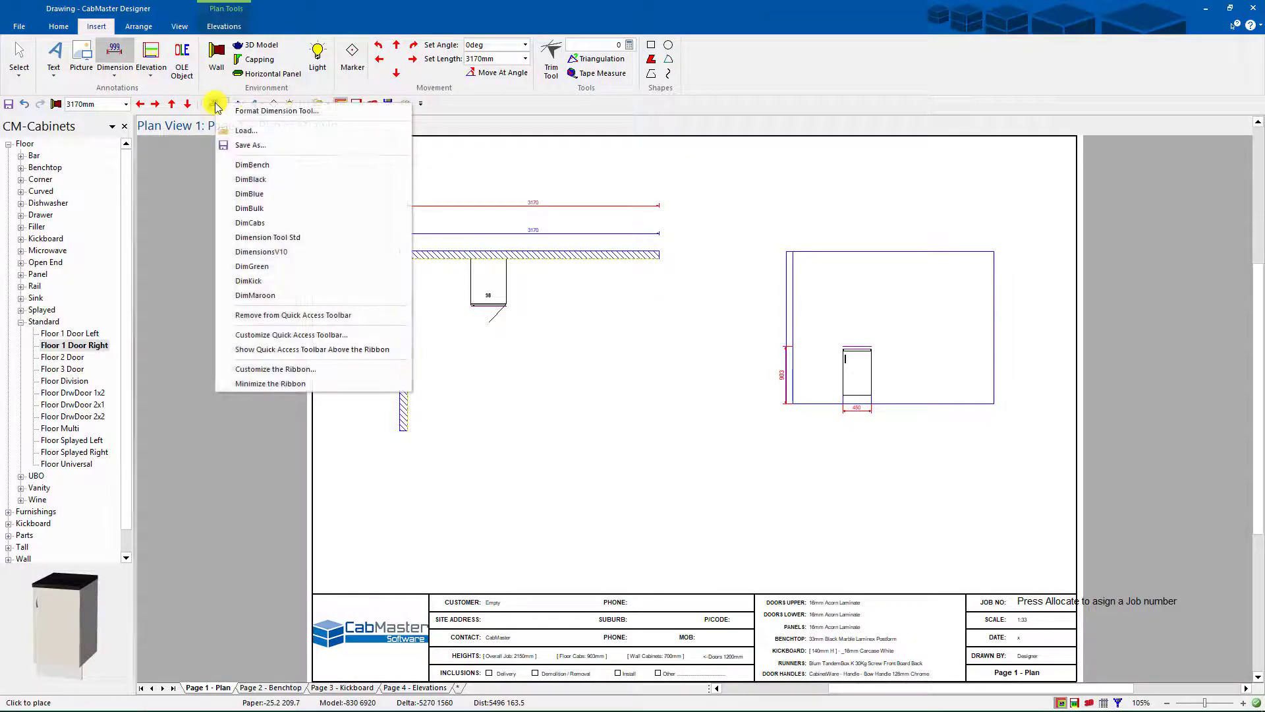
{"action": "left_click", "coordinate": [257, 266]}
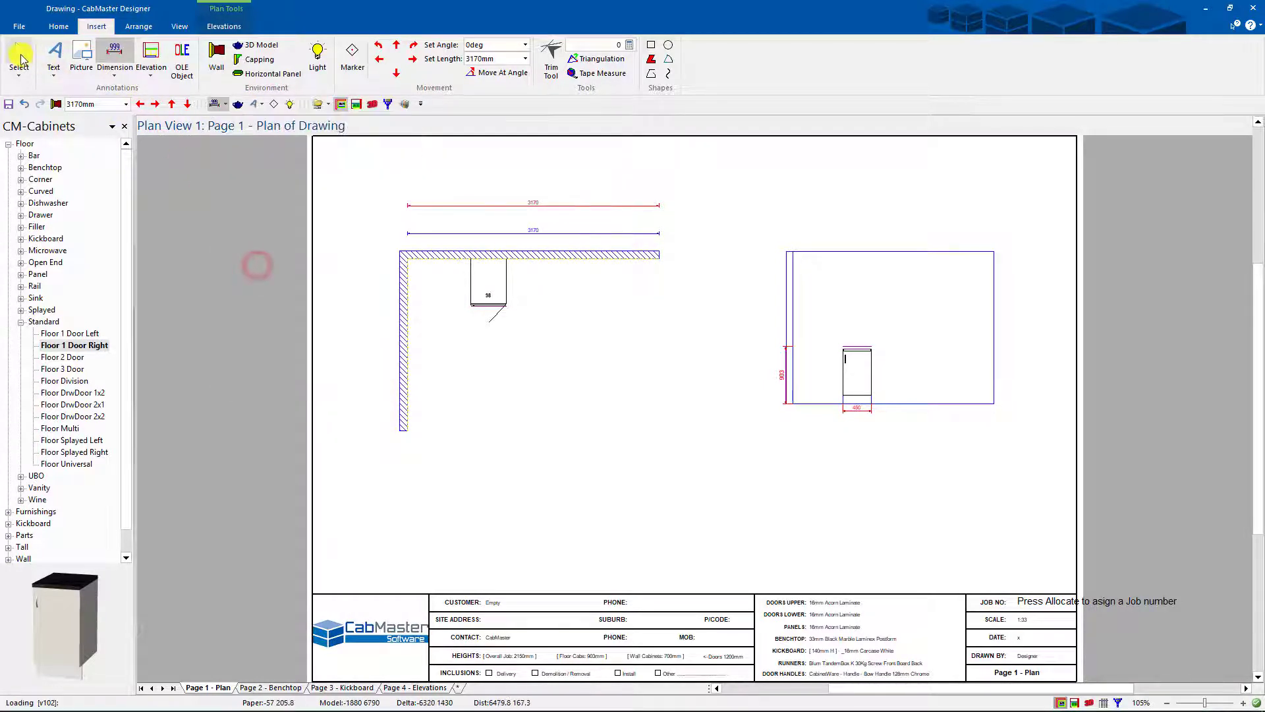
{"action": "left_click", "coordinate": [20, 58]}
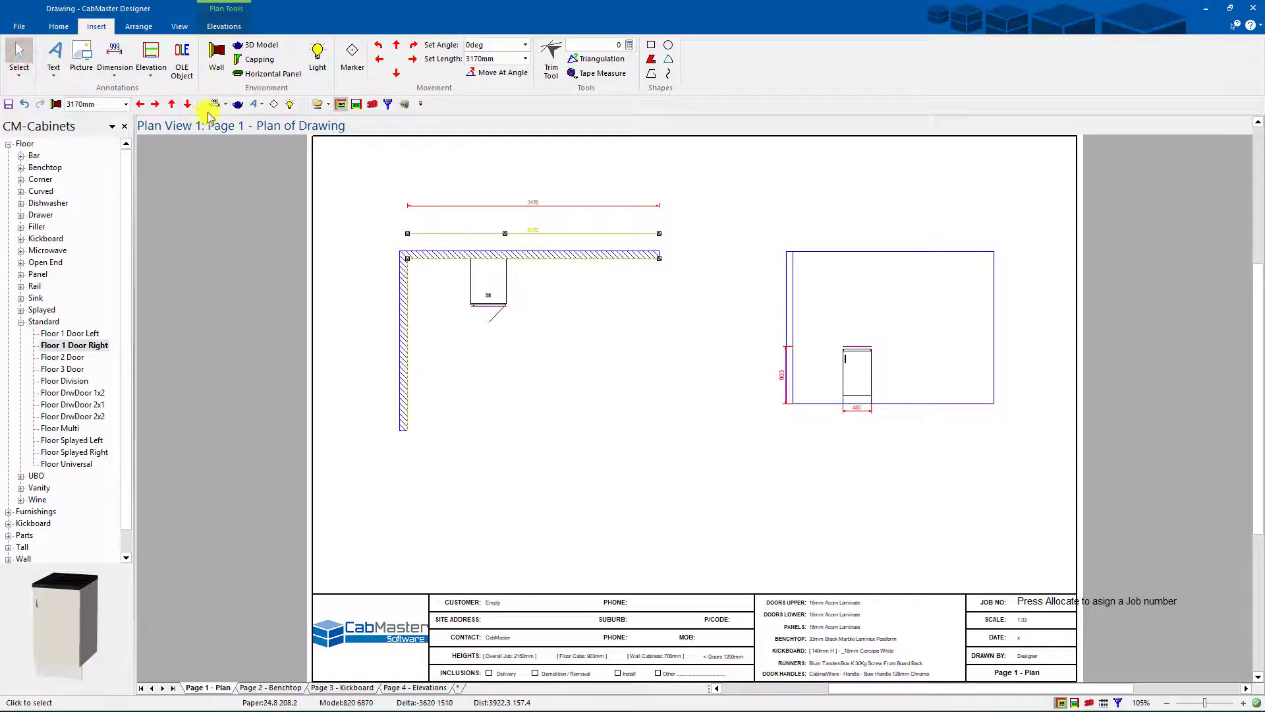
{"action": "left_click", "coordinate": [215, 104]}
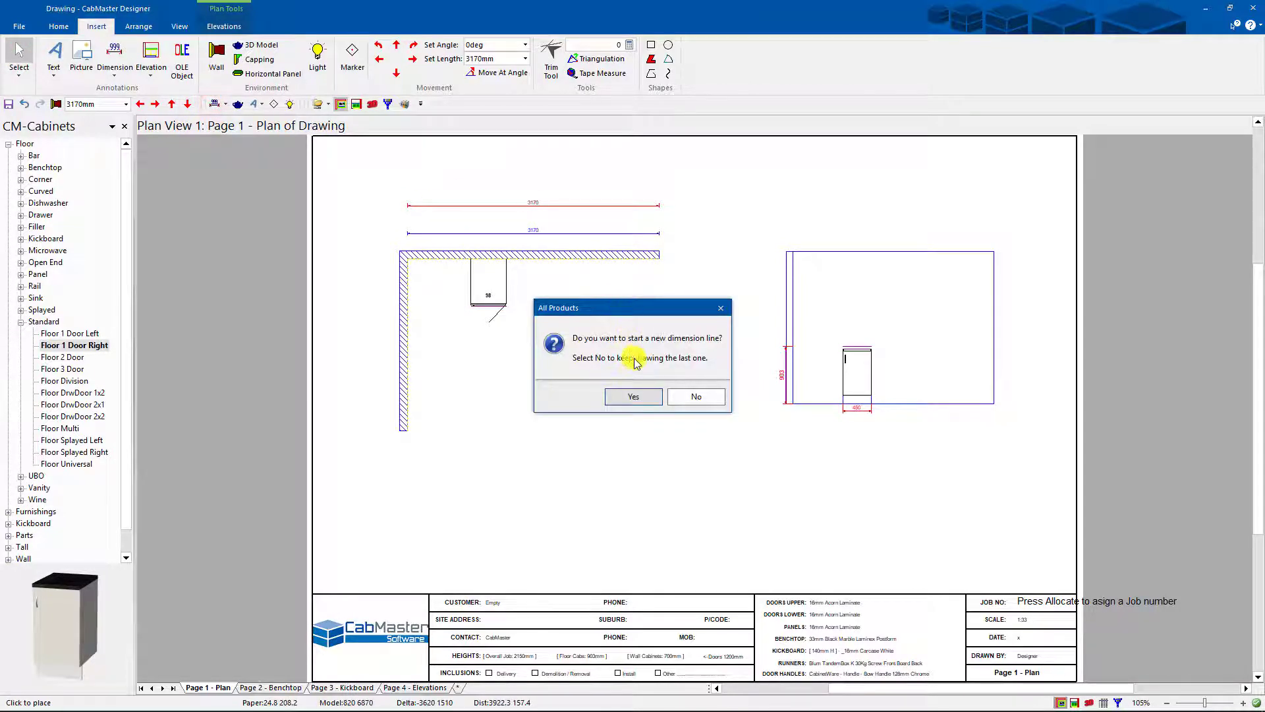
{"action": "left_click", "coordinate": [634, 397]}
{"action": "left_click", "coordinate": [527, 170]}
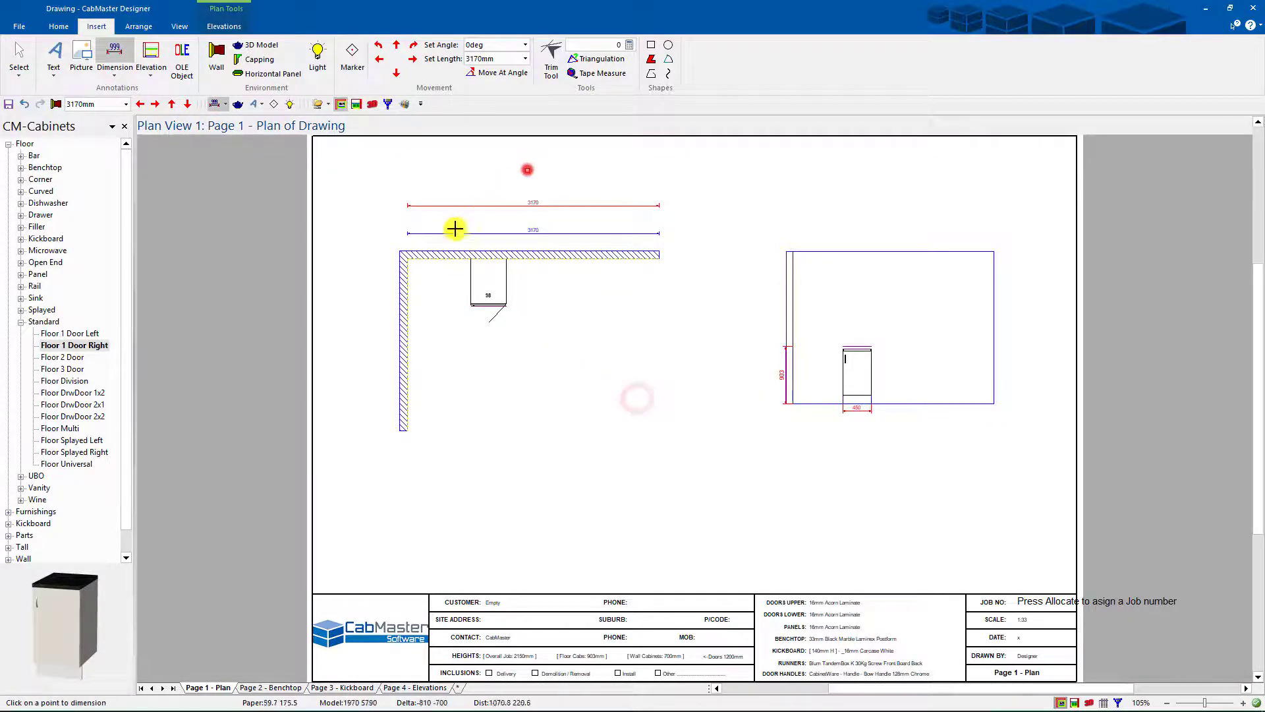
{"action": "left_click", "coordinate": [410, 263]}
{"action": "left_click", "coordinate": [659, 262]}
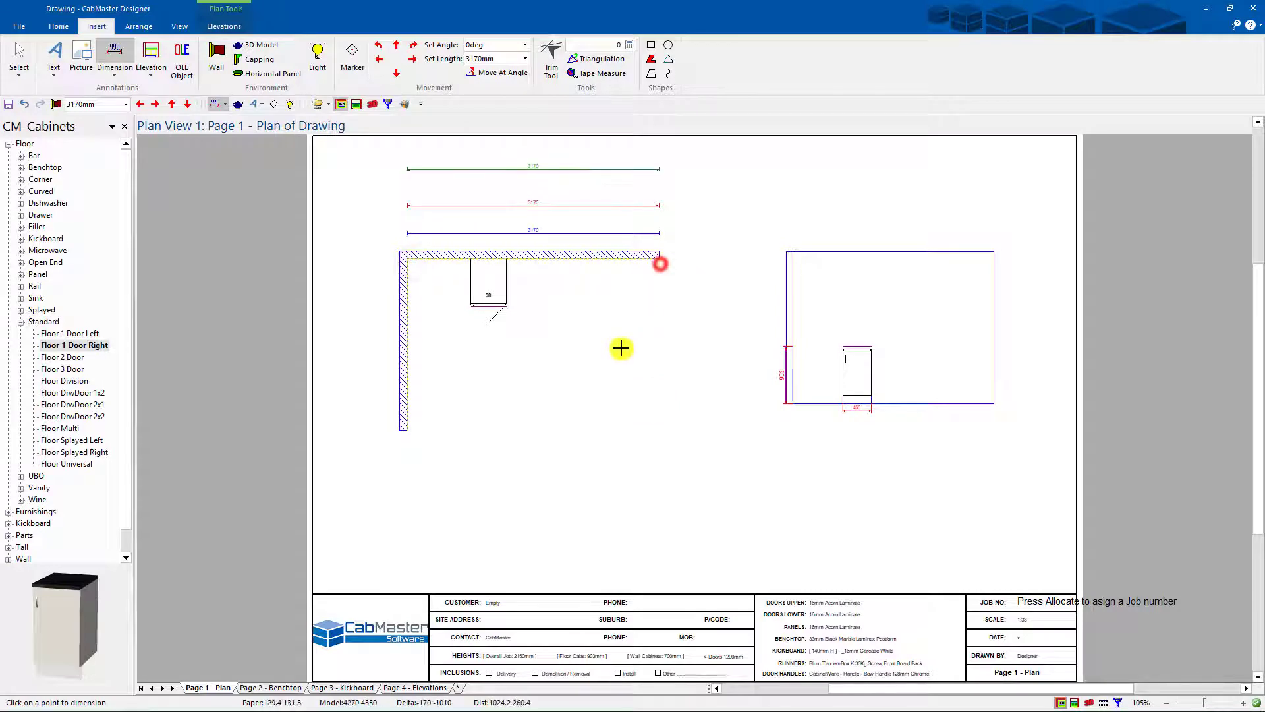
{"action": "left_click", "coordinate": [528, 170]}
Select the L-shaped wall and then deselect it.
{"action": "left_click", "coordinate": [19, 54]}
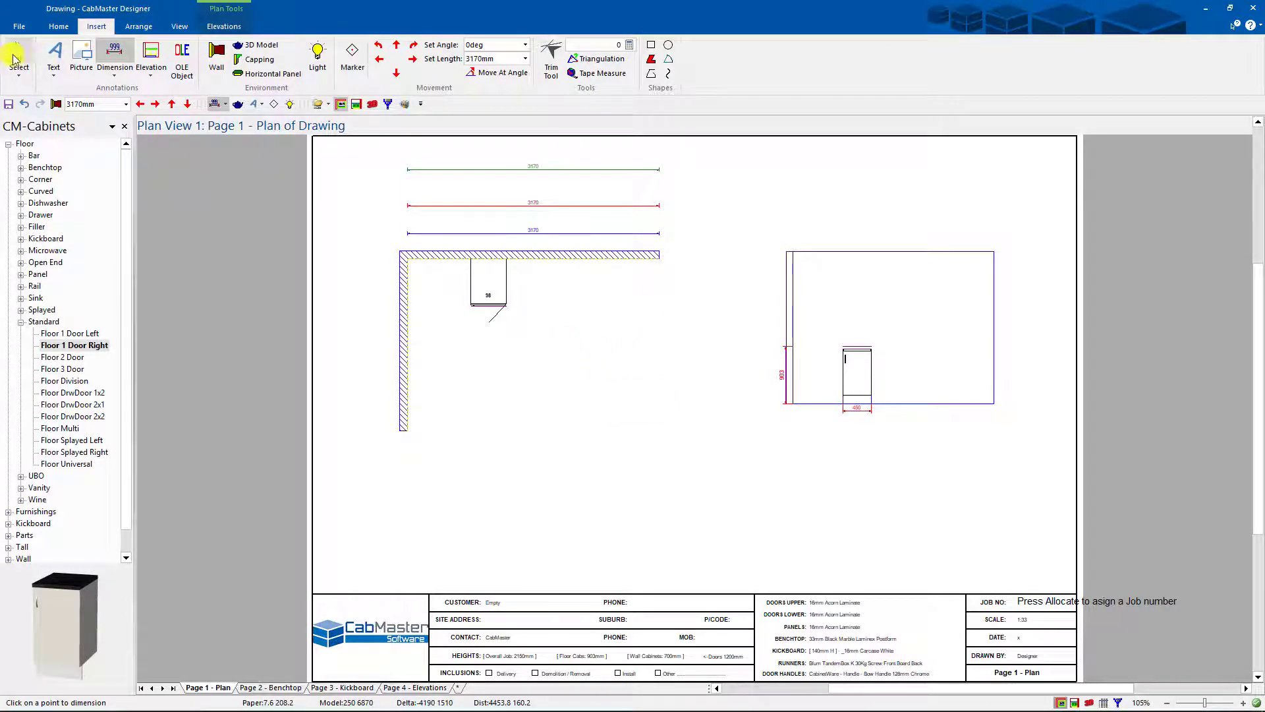
{"action": "left_click", "coordinate": [586, 408]}
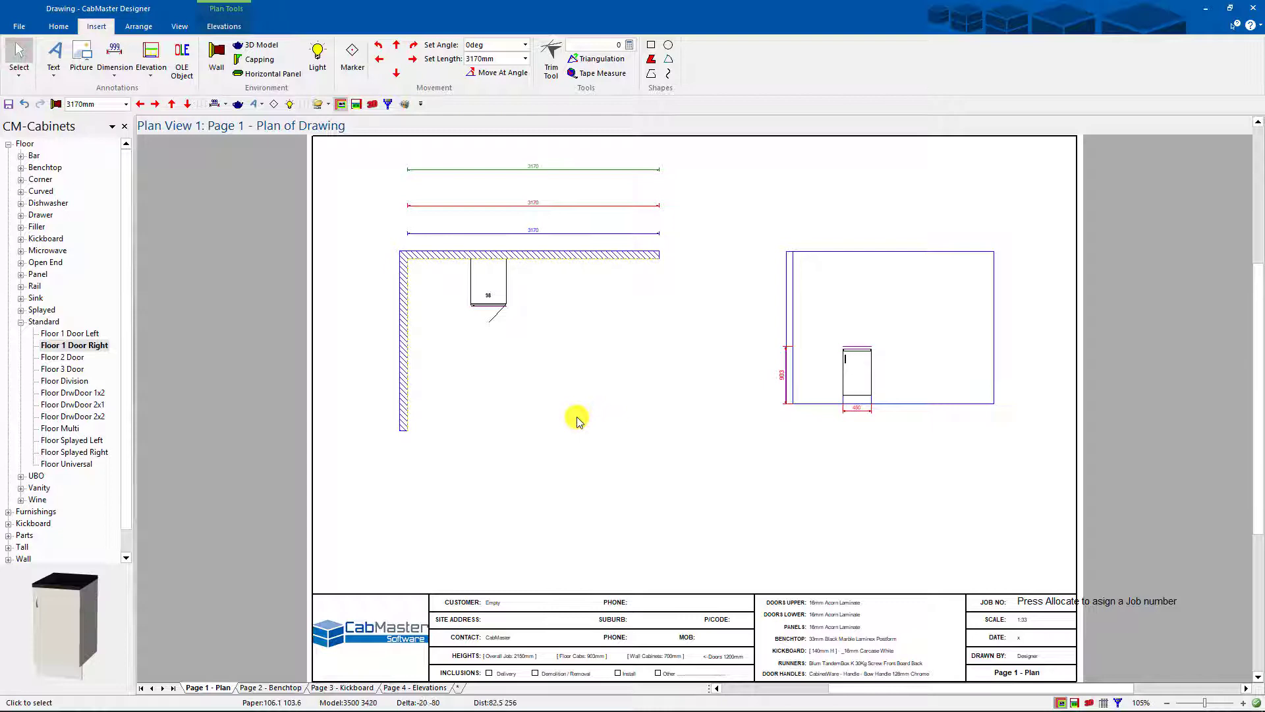
{"action": "left_click", "coordinate": [403, 304]}
{"action": "left_click", "coordinate": [18, 52]}
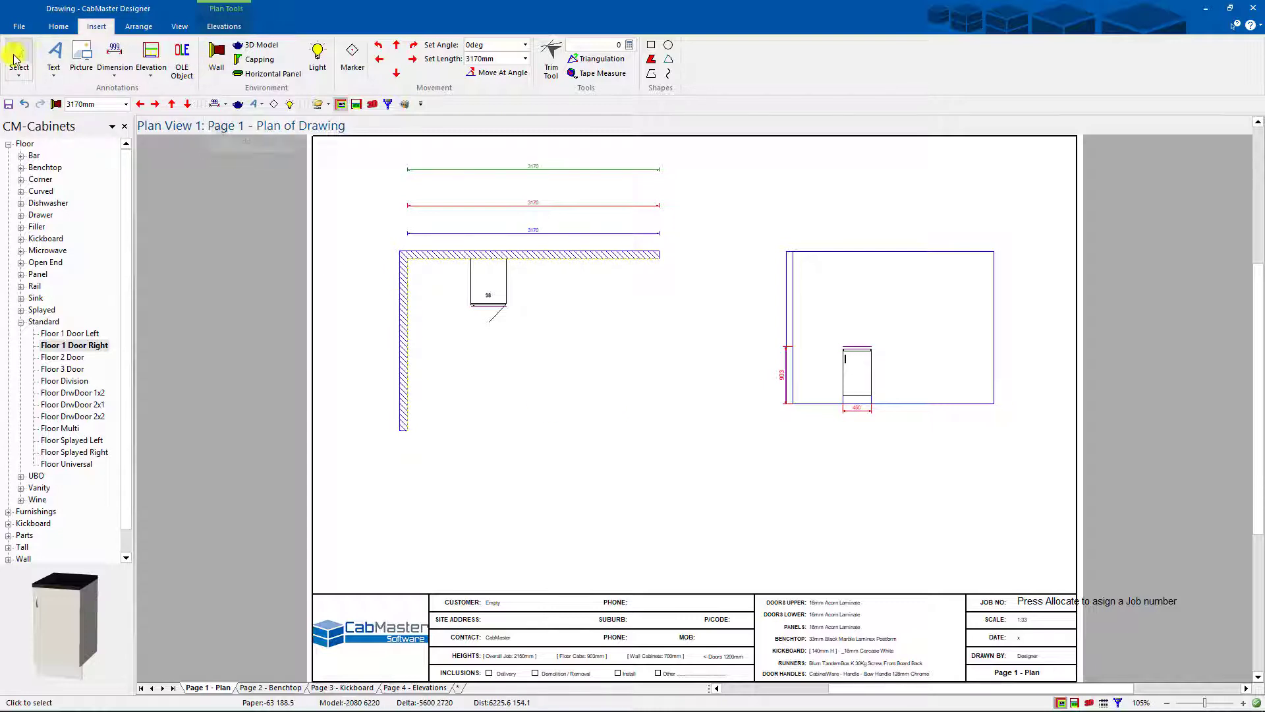